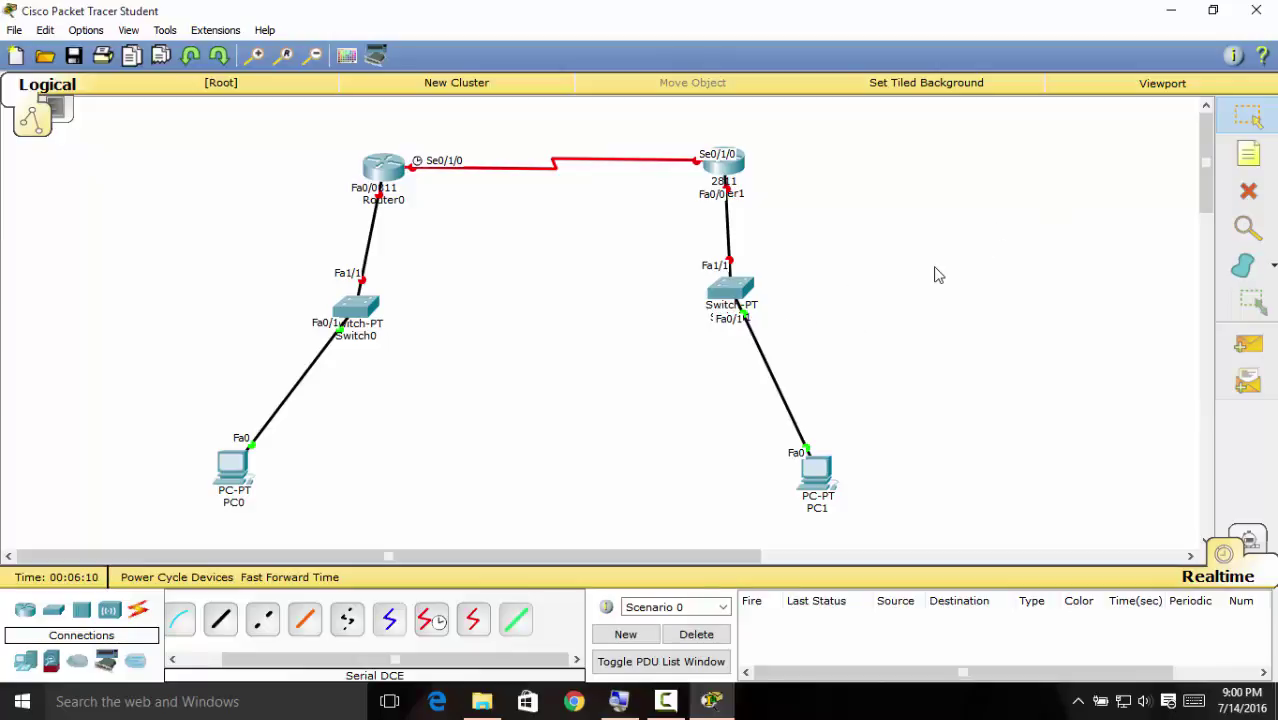
Choose the Place Note tool in the right-hand toolbar.
click(1250, 154)
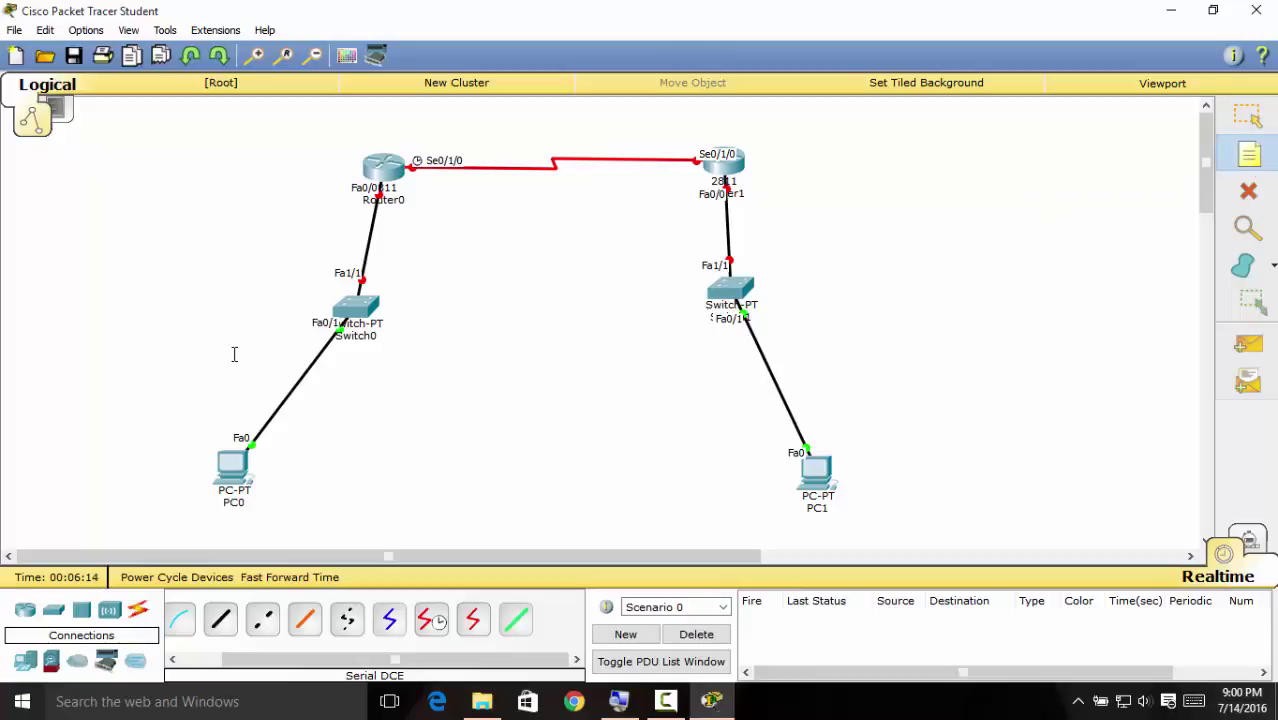
Create a two-line note left of Switch0, 'Network address' / '192.168.0.0', and copy its text.
click(173, 302)
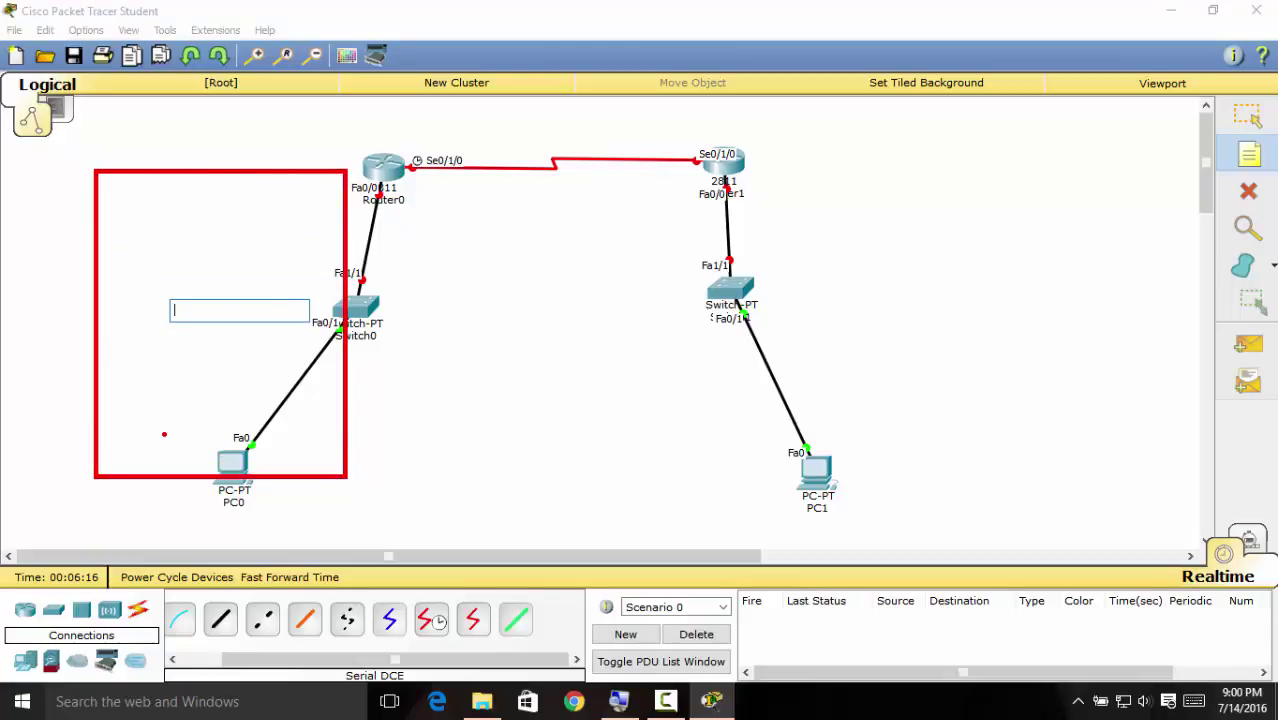
click(214, 288)
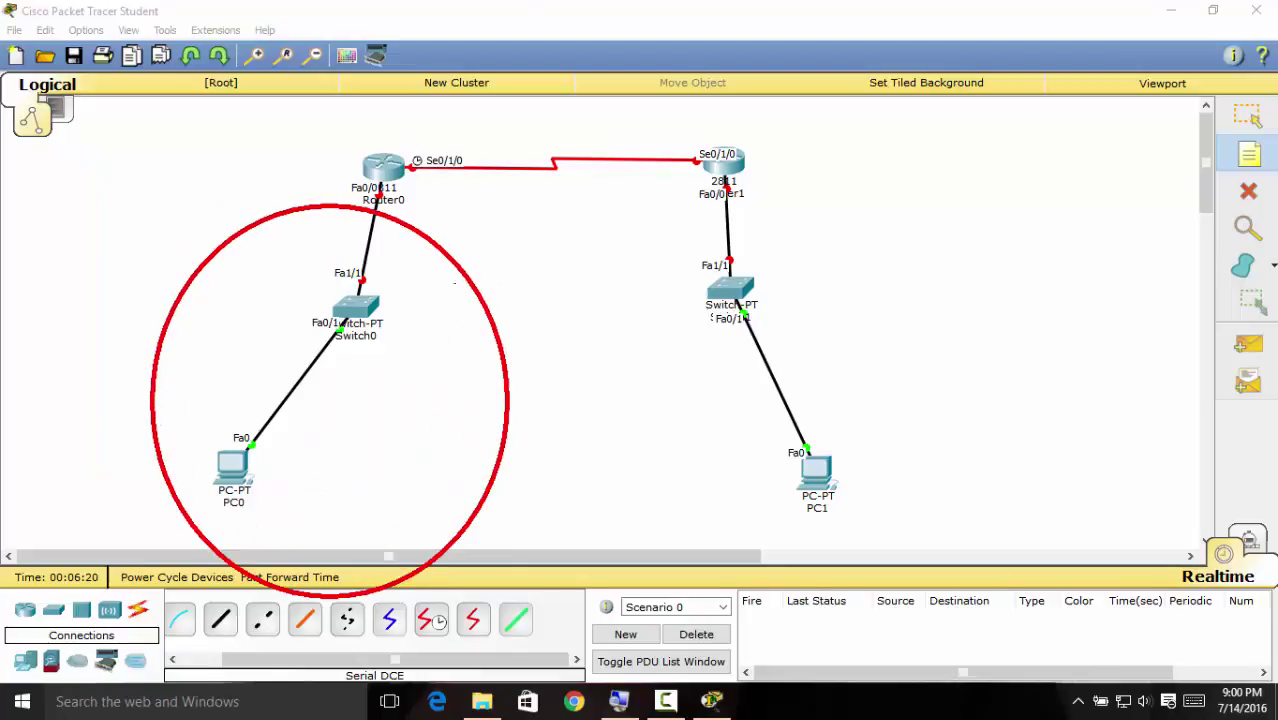
click(171, 299)
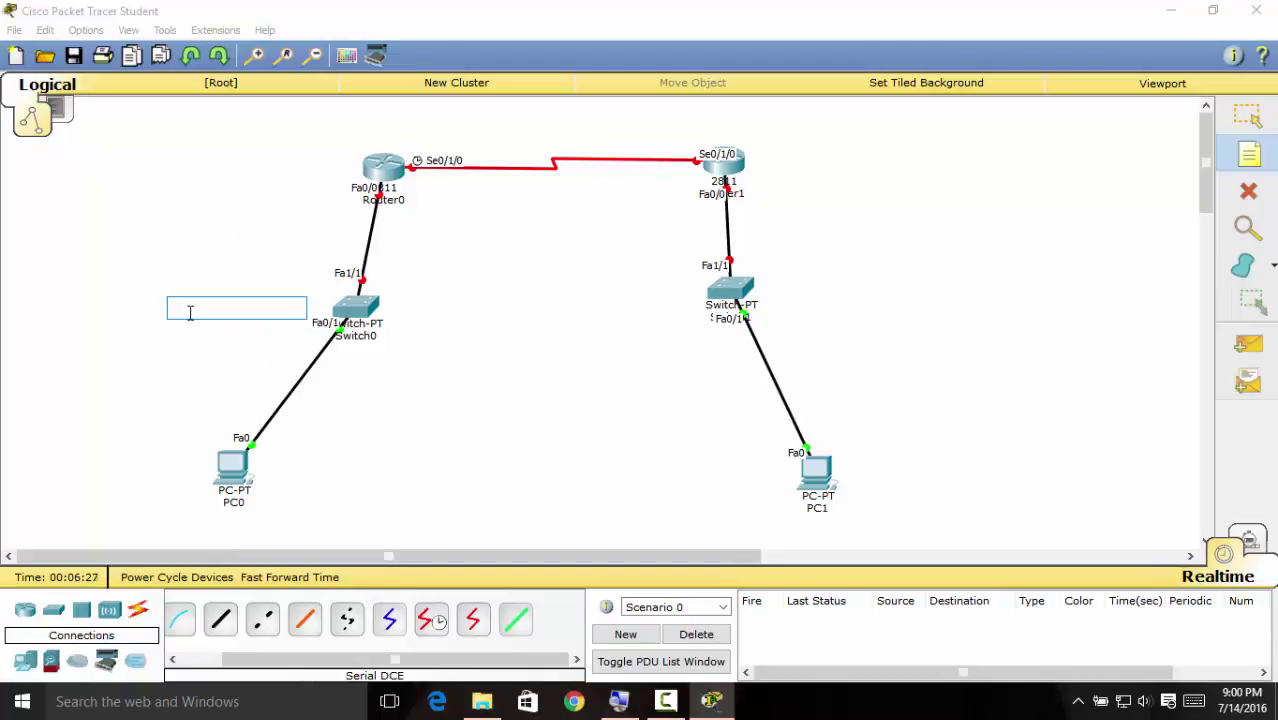
text(Networ)
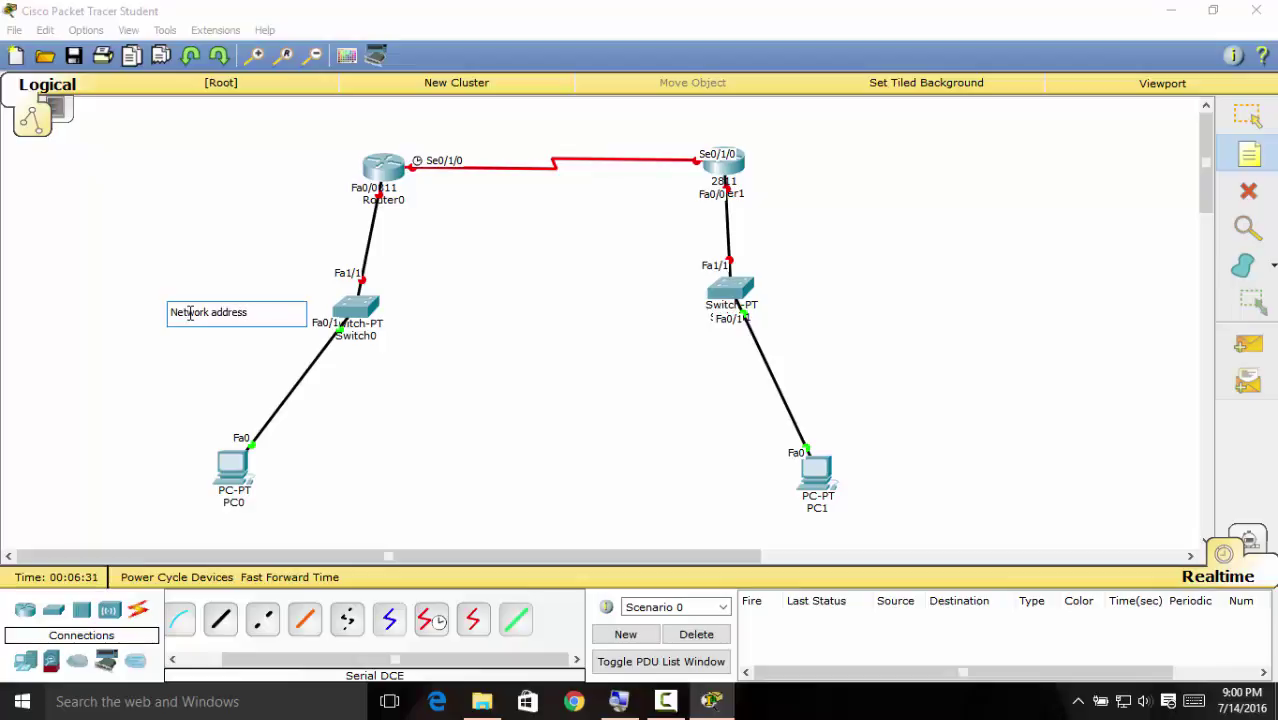
text(k address)
key(Return)
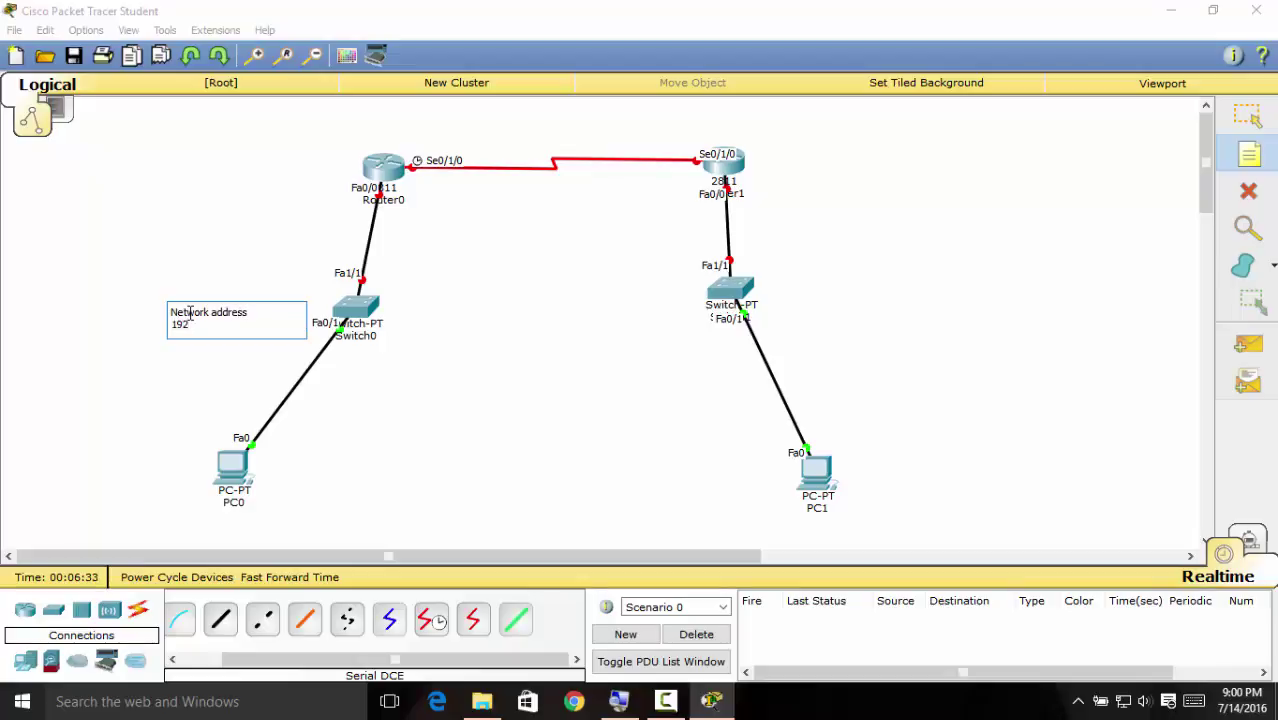
text(192.168.0.0)
double_click(222, 327)
key(BackSpace)
text(0.0)
key(ctrl+a)
key(ctrl+c)
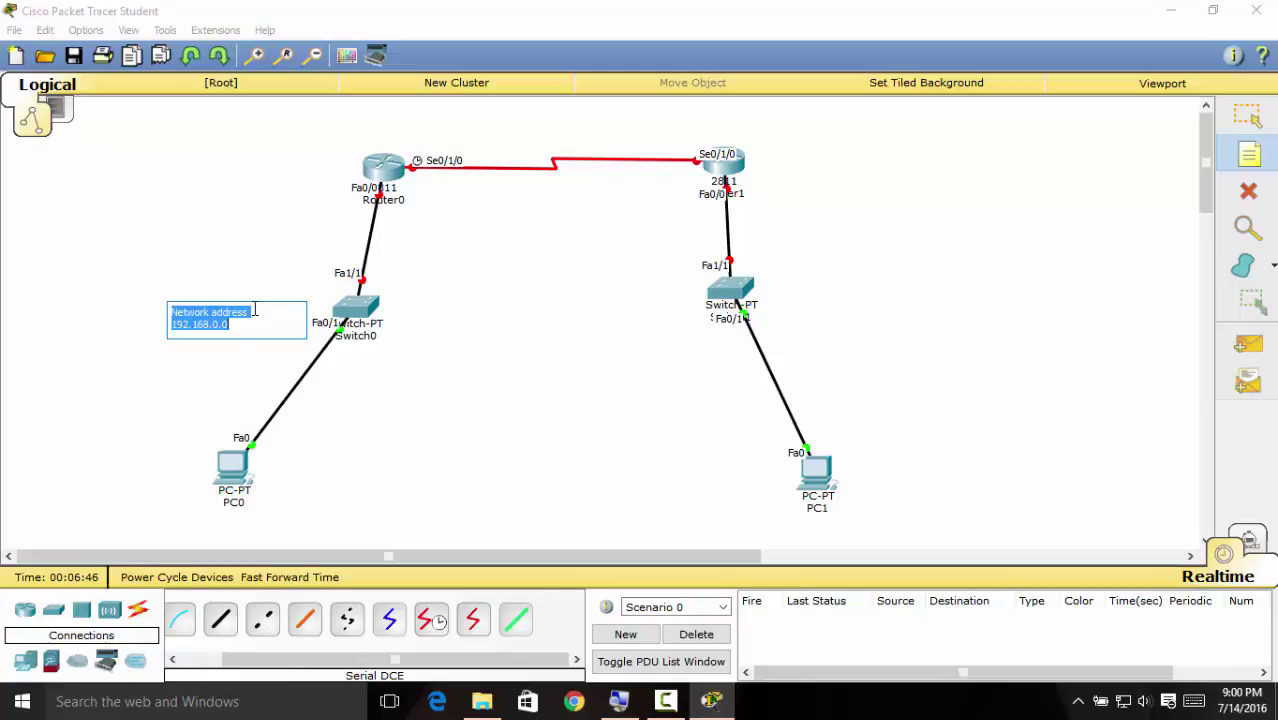
click(1249, 155)
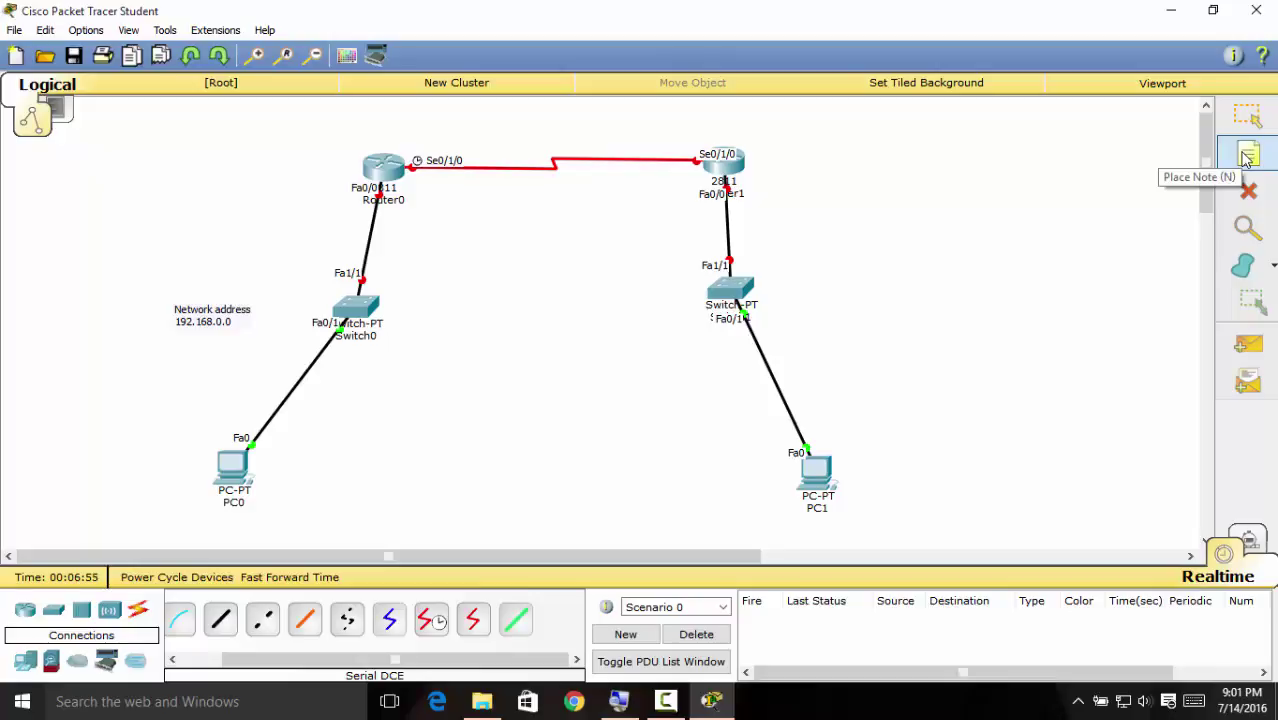
Paste the copied note beside Switch1 and edit its address to 192.168.1.0.
click(789, 291)
key(ctrl+v)
key(BackSpace)
key(BackSpace)
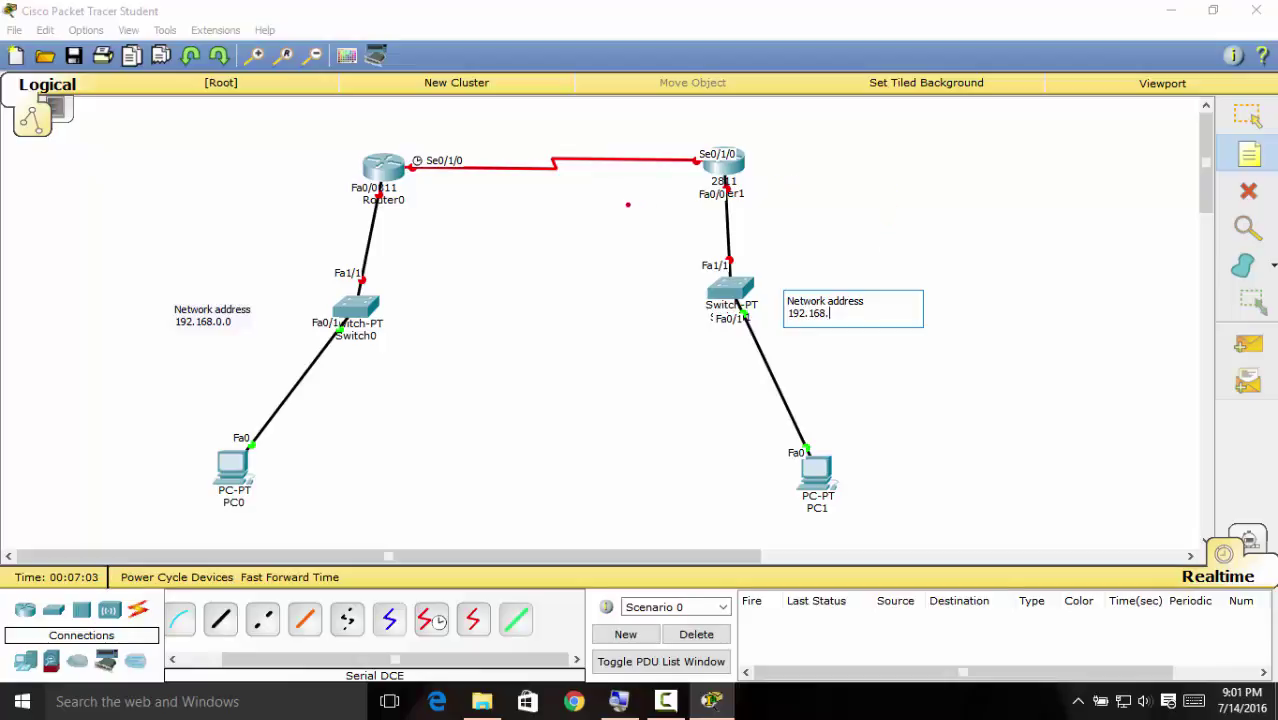
mouse_move(624, 203)
mouse_down()
mouse_move(940, 420)
mouse_move(1004, 391)
mouse_up()
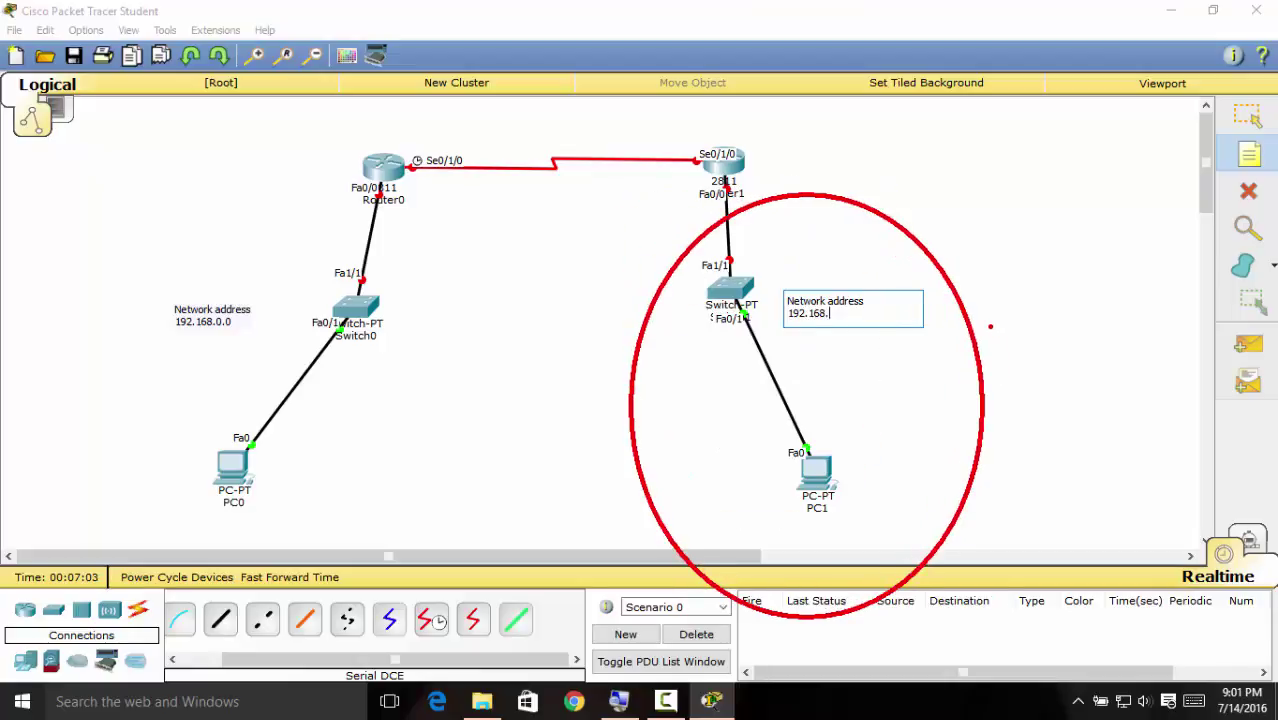
key(Escape)
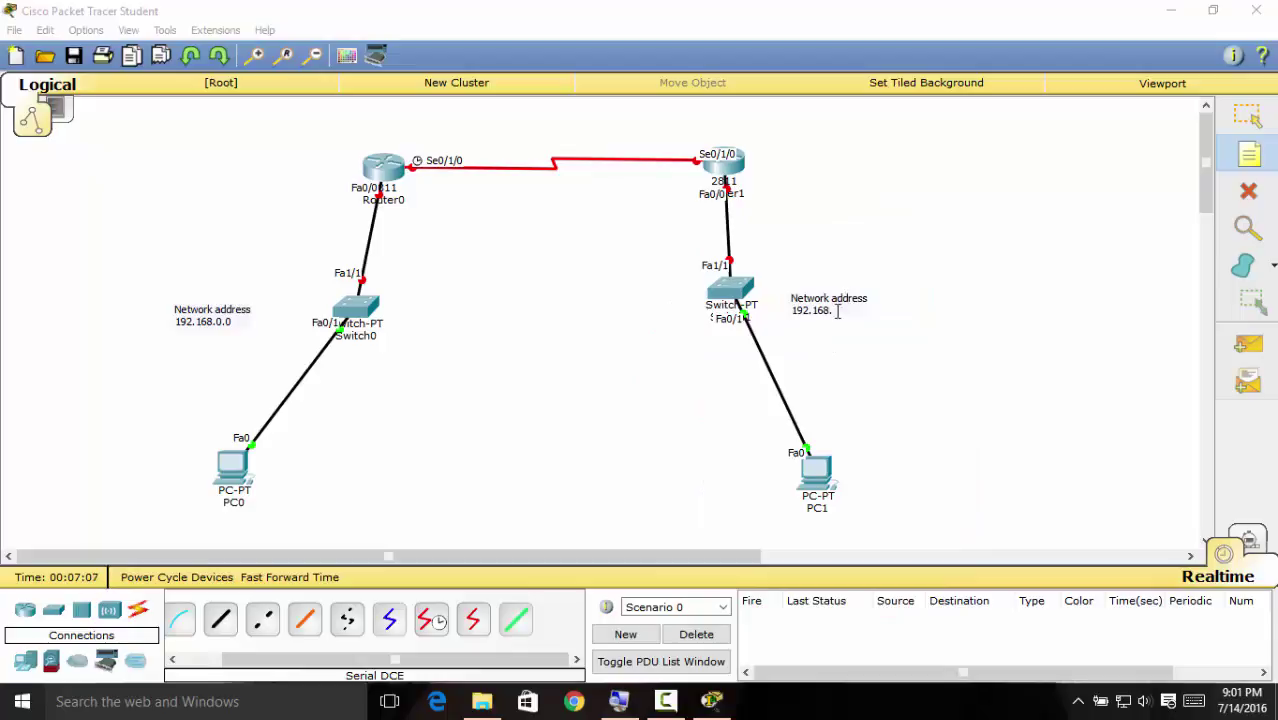
click(1248, 115)
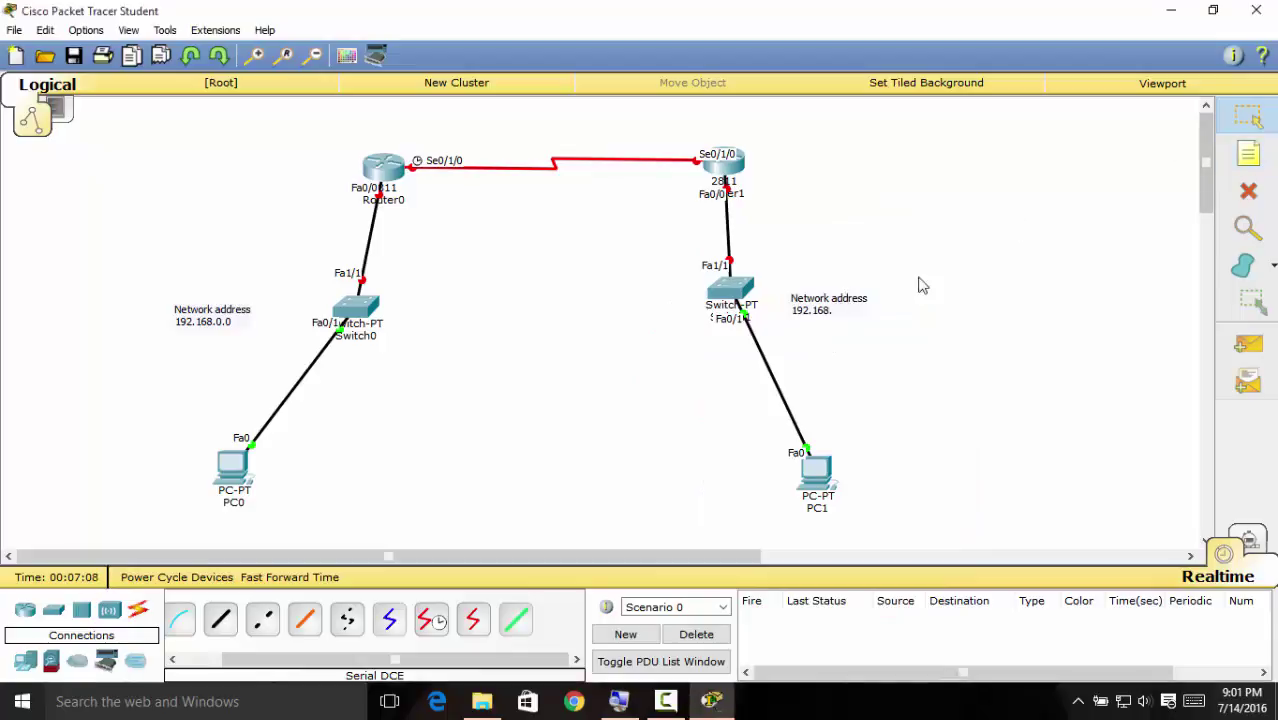
double_click(835, 315)
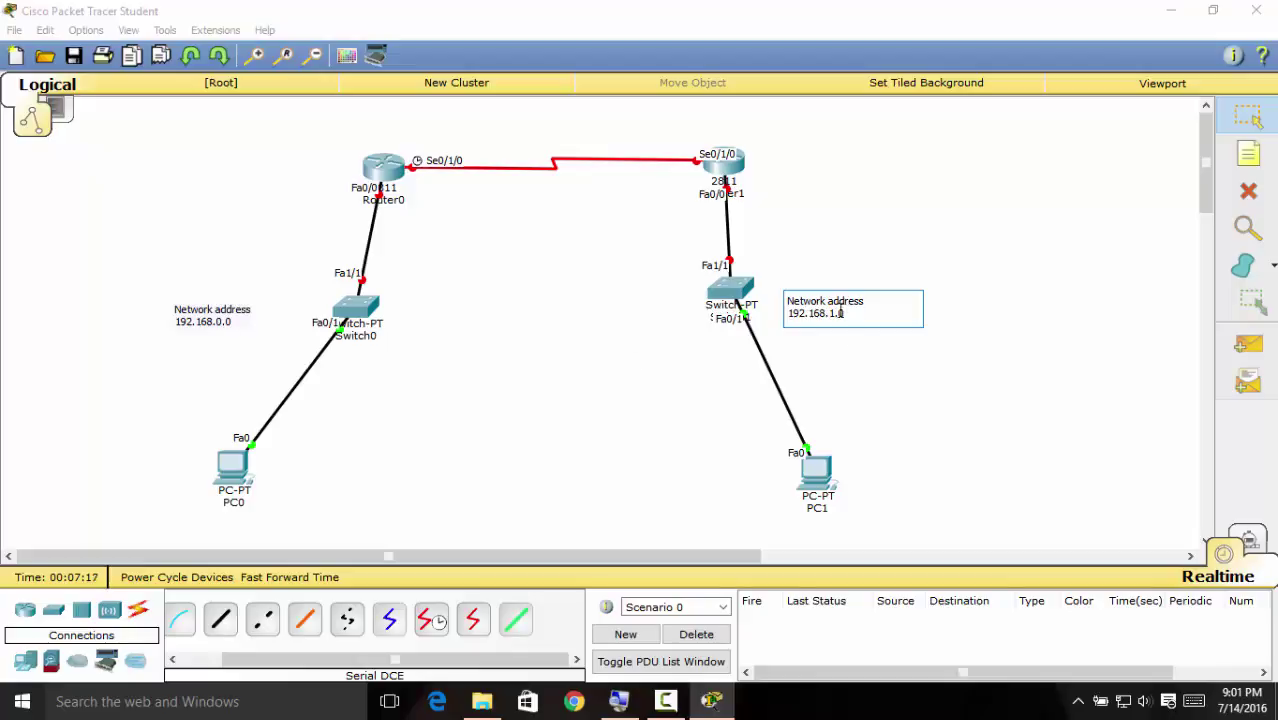
drag(847, 313, 834, 313)
text(.)
Paste a note between the routers and change its address to 192.168.2.0.
click(836, 240)
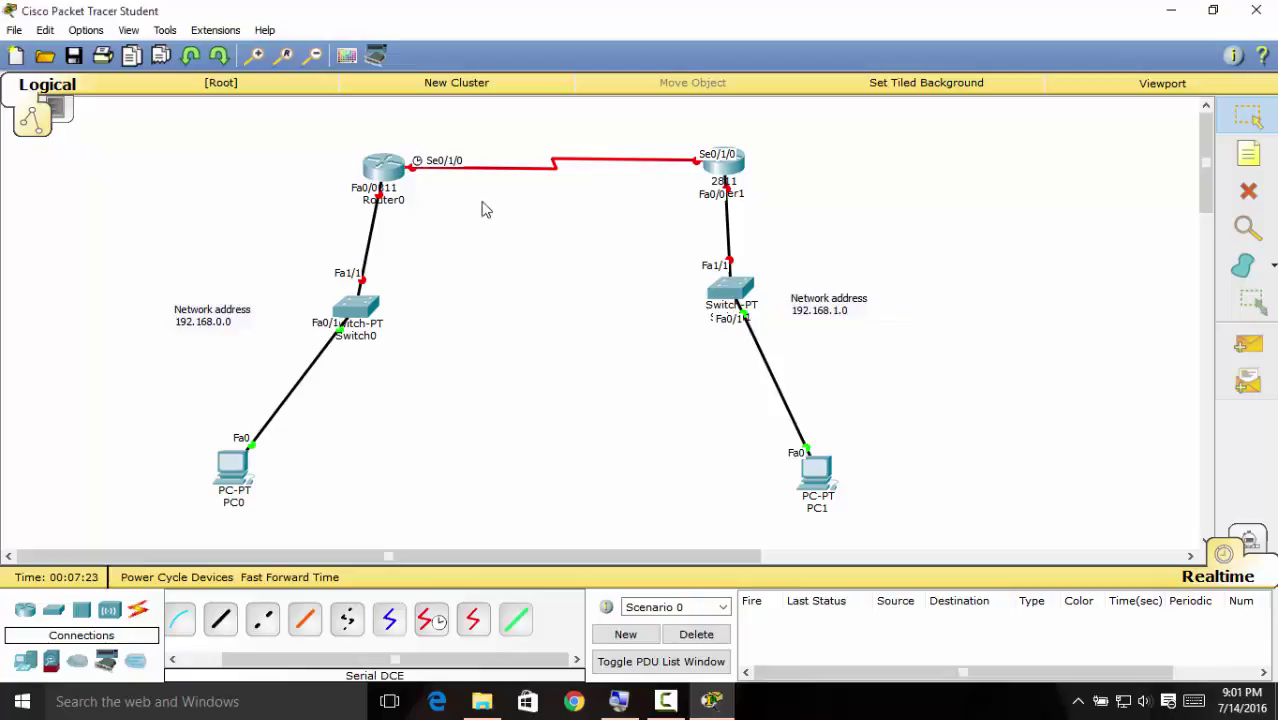
click(1248, 153)
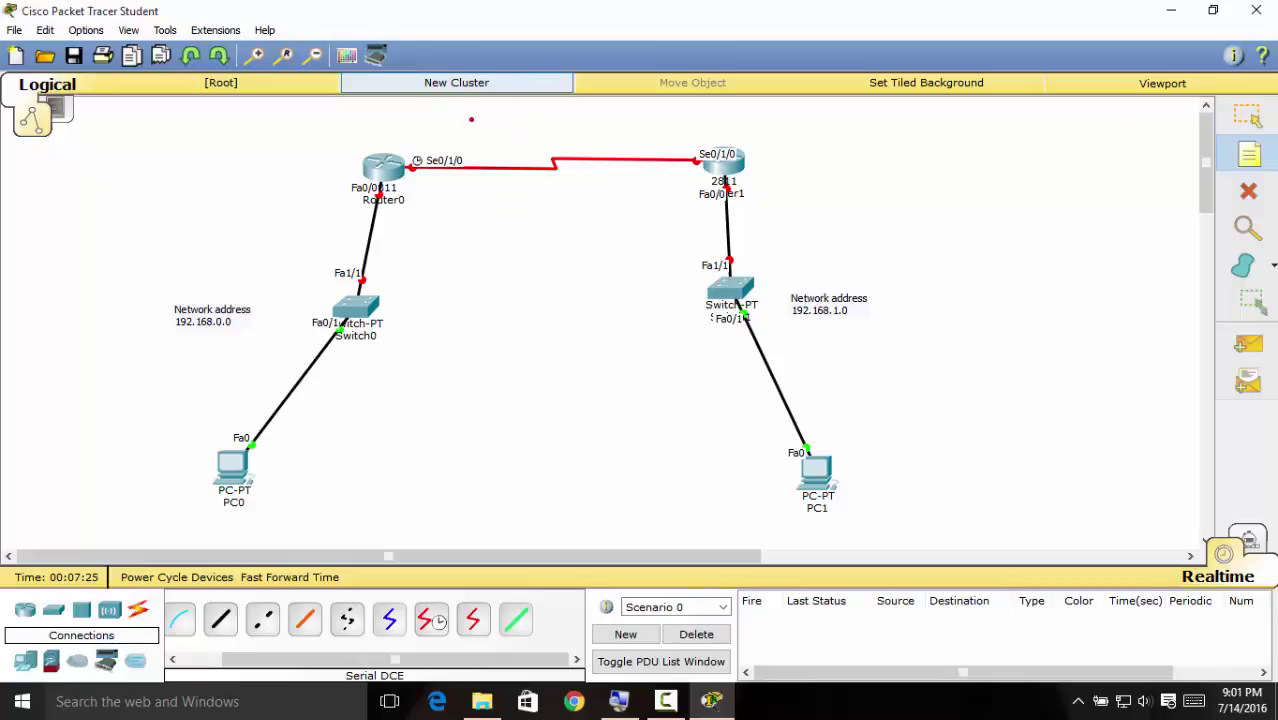
mouse_move(462, 114)
mouse_down()
mouse_move(570, 205)
mouse_move(740, 312)
mouse_up()
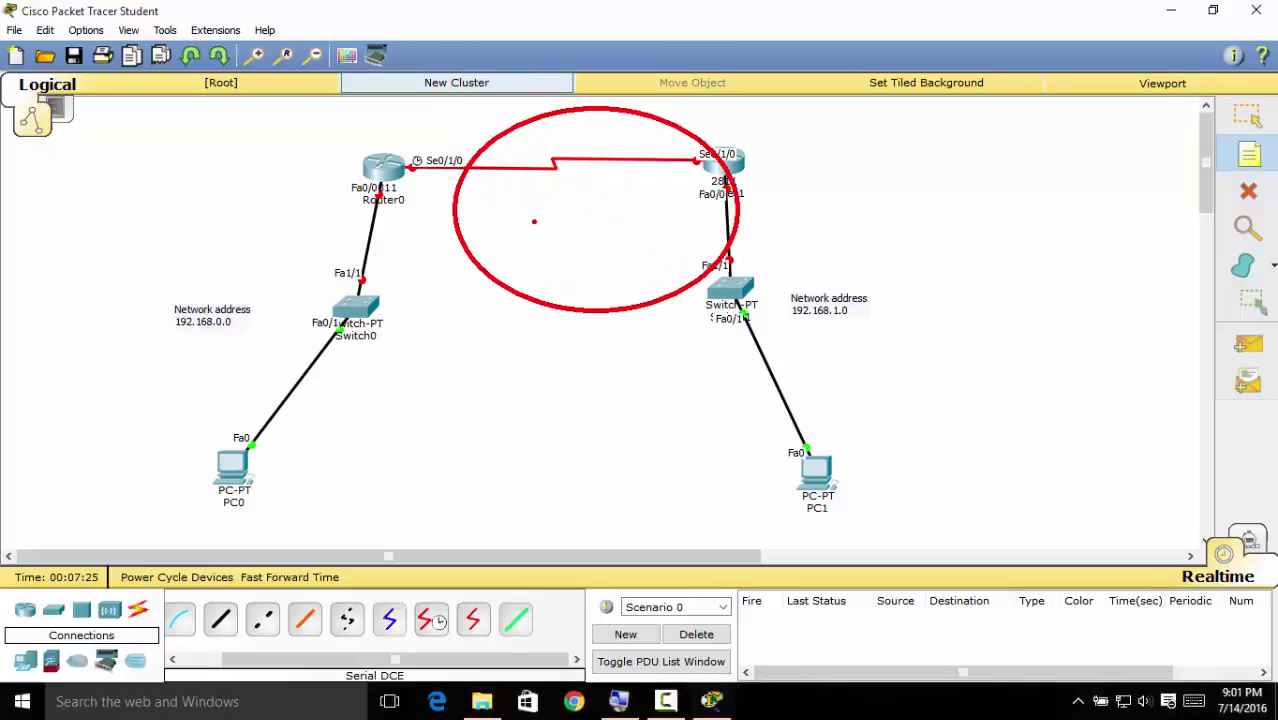
key(Escape)
click(515, 193)
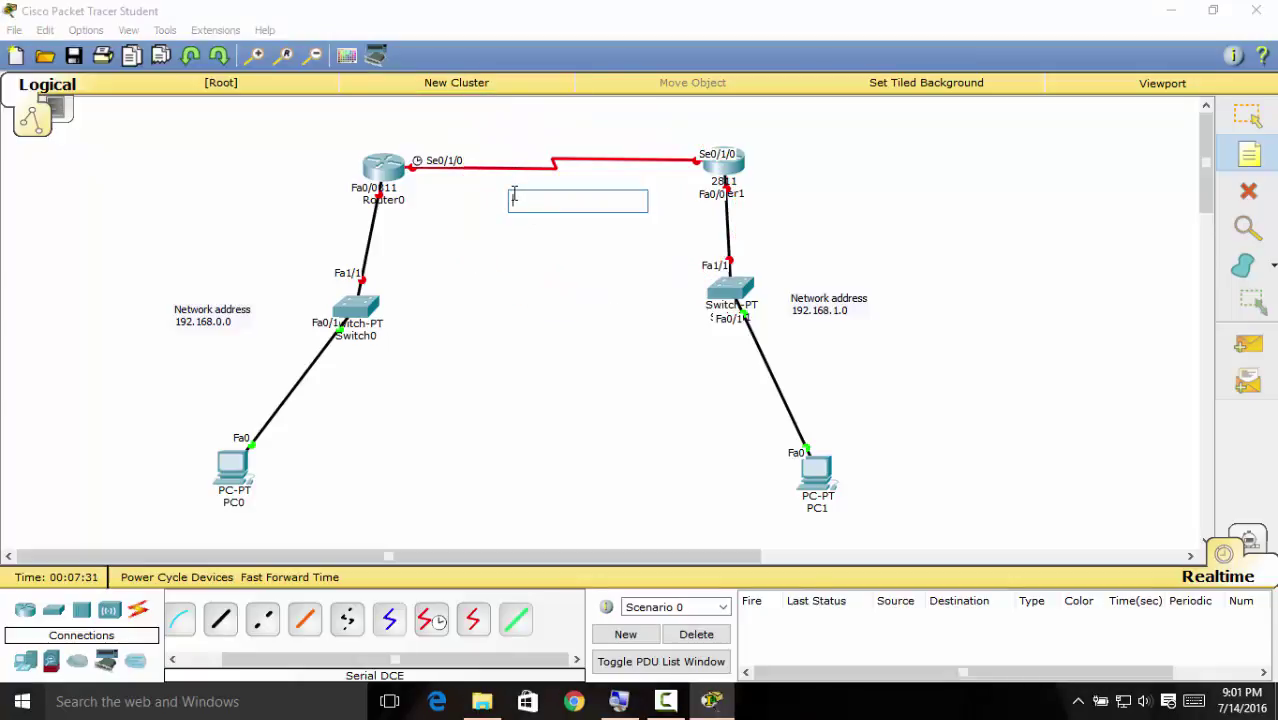
key(ctrl+v)
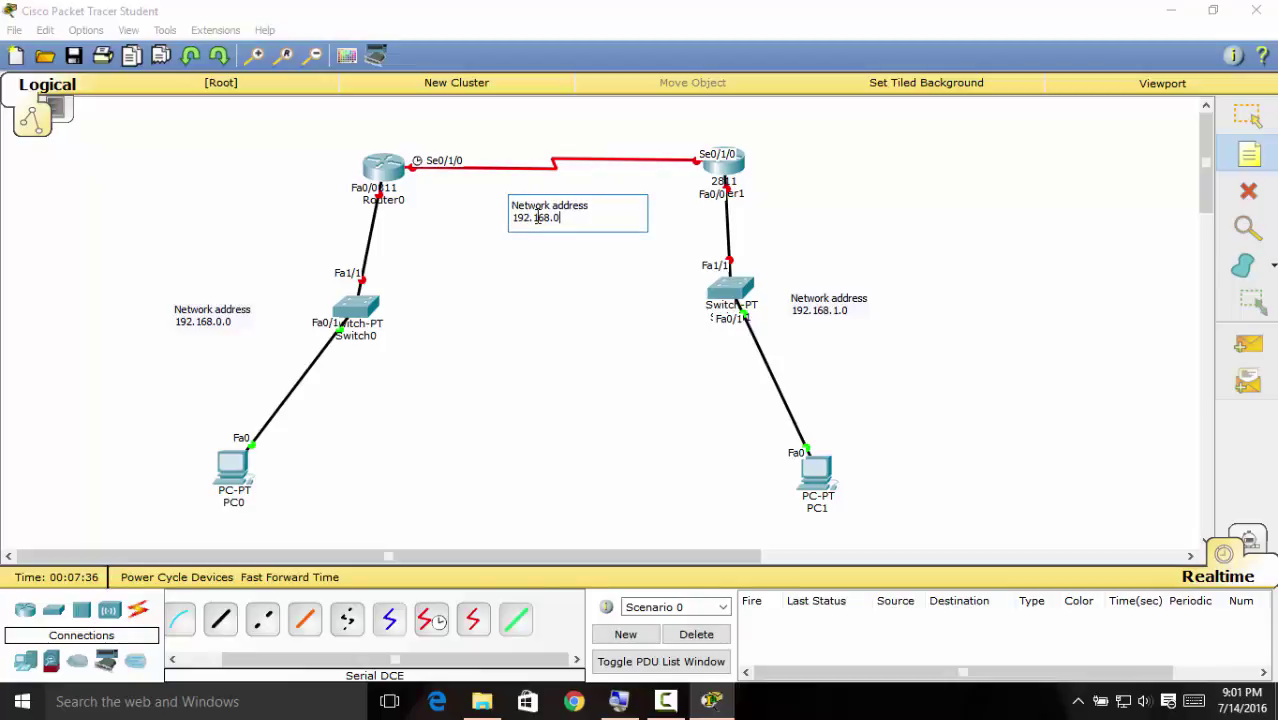
key(BackSpace)
text(2.0)
click(1248, 115)
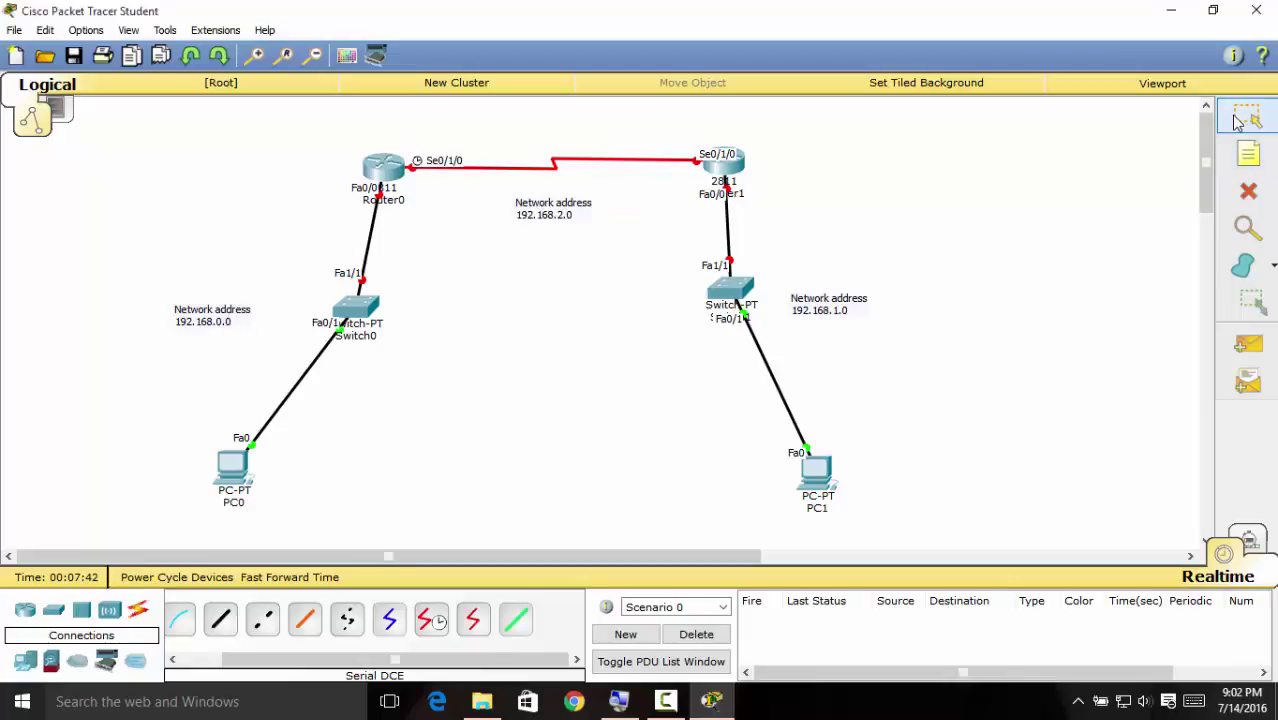
Reopen the 192.168.0.0, 192.168.1.0 and 192.168.2.0 notes to check their text.
double_click(220, 328)
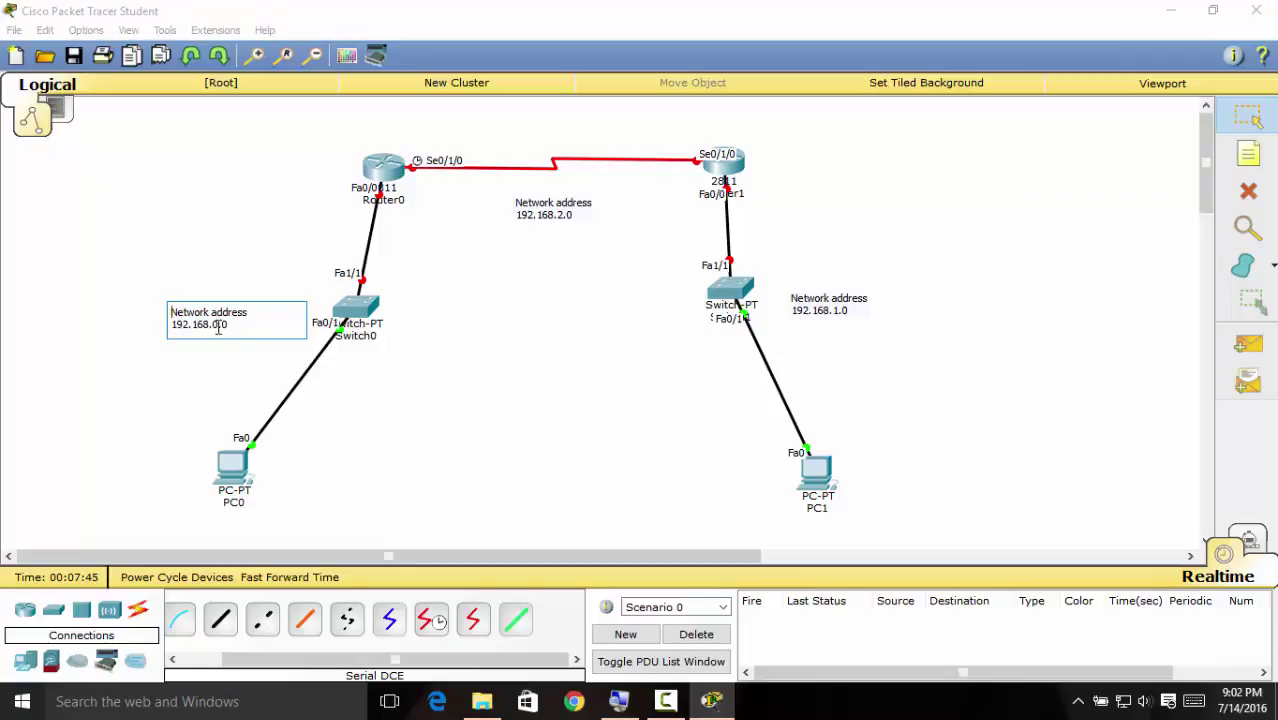
double_click(845, 308)
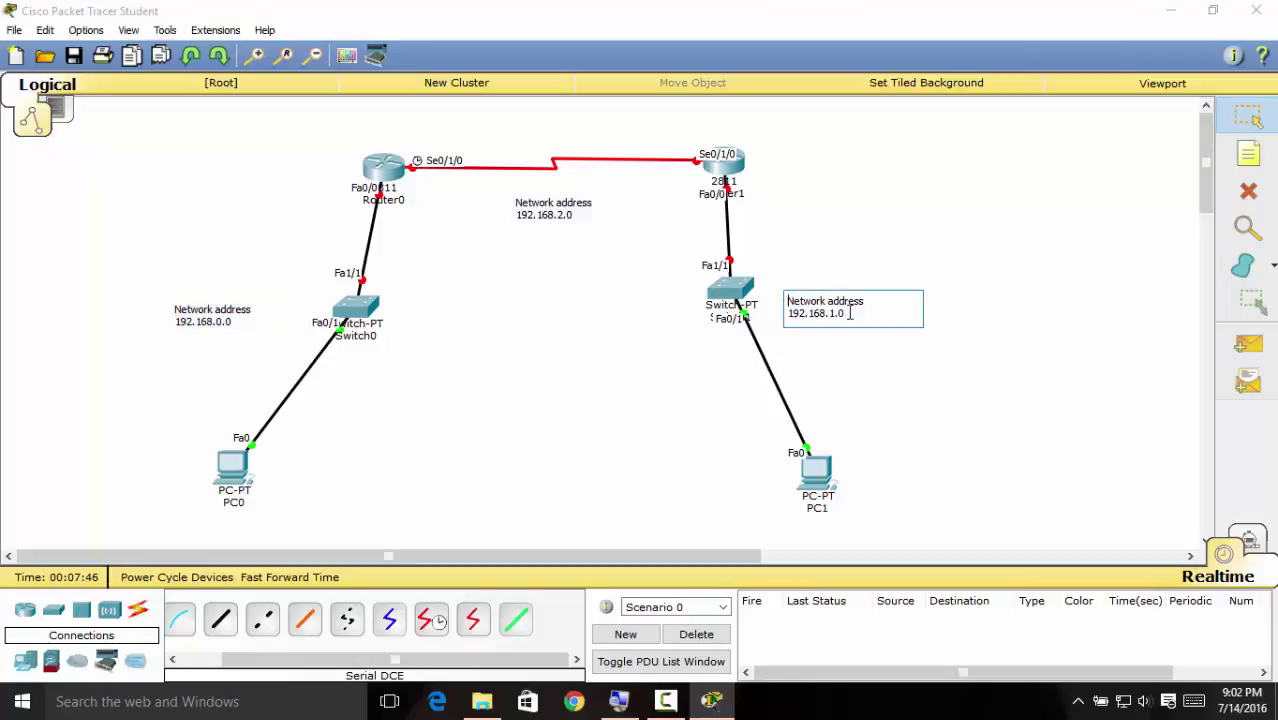
double_click(570, 226)
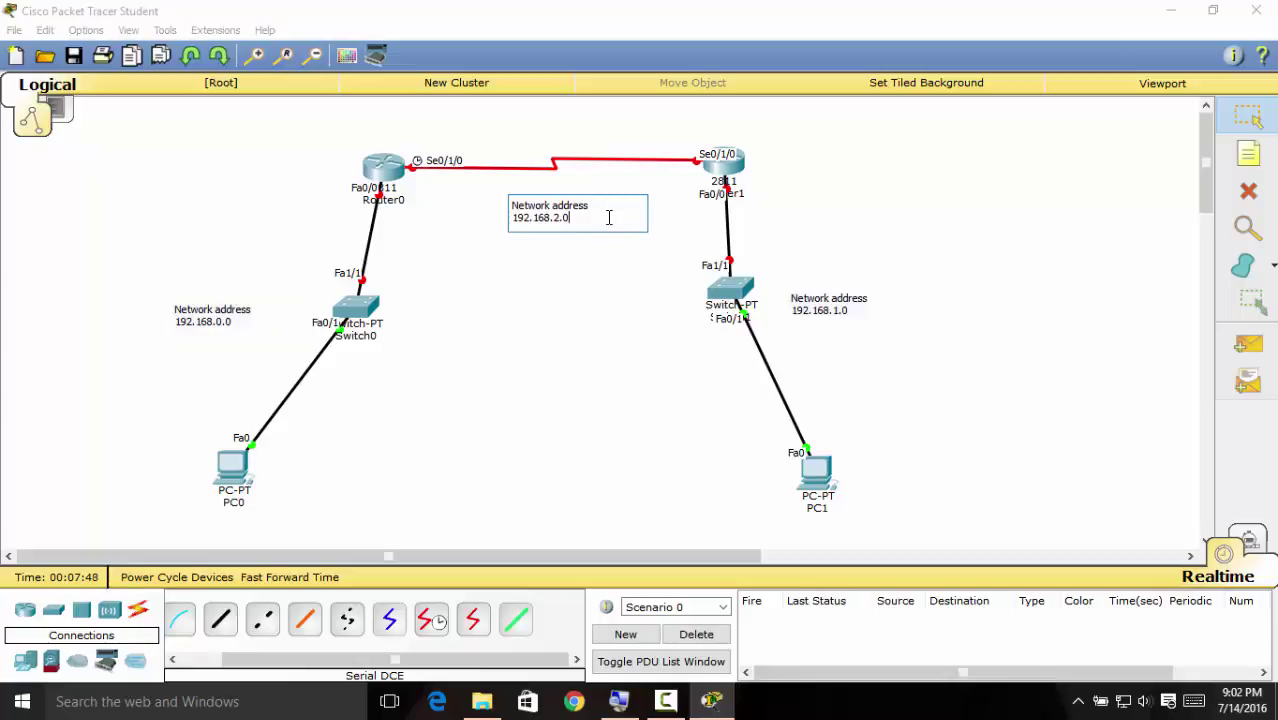
click(505, 242)
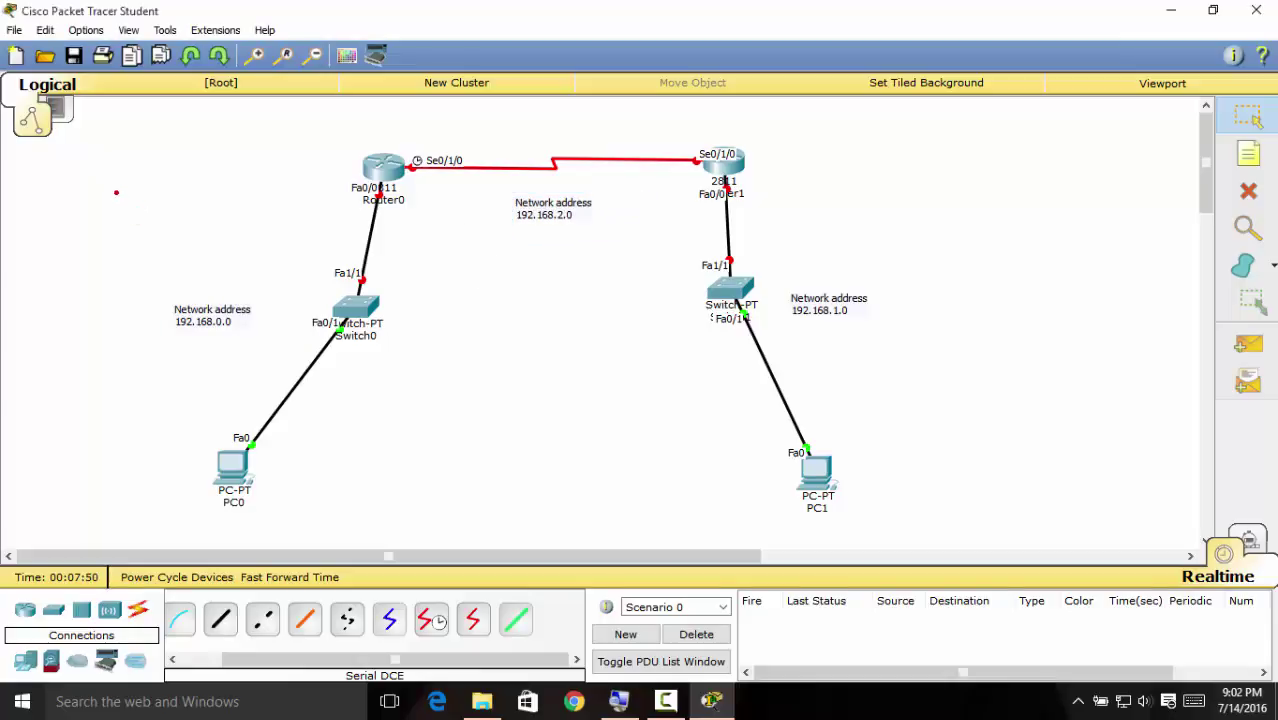
drag(116, 192, 490, 556)
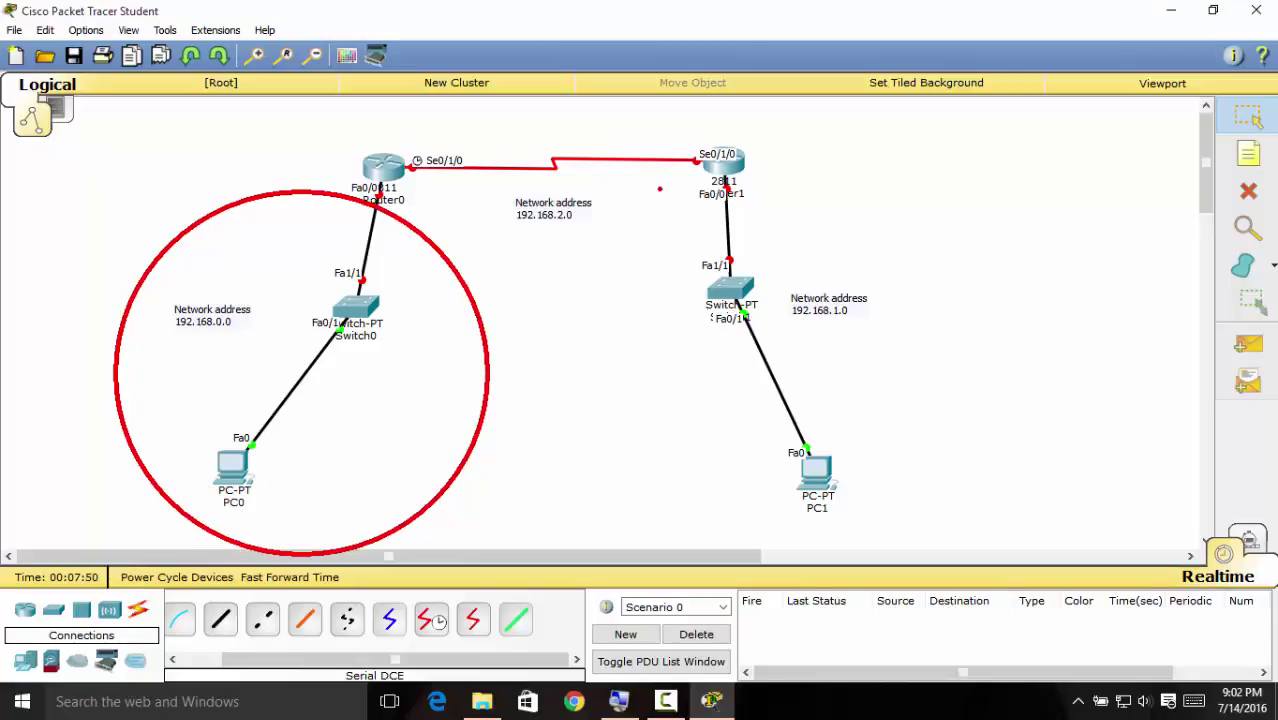
drag(659, 183, 1041, 549)
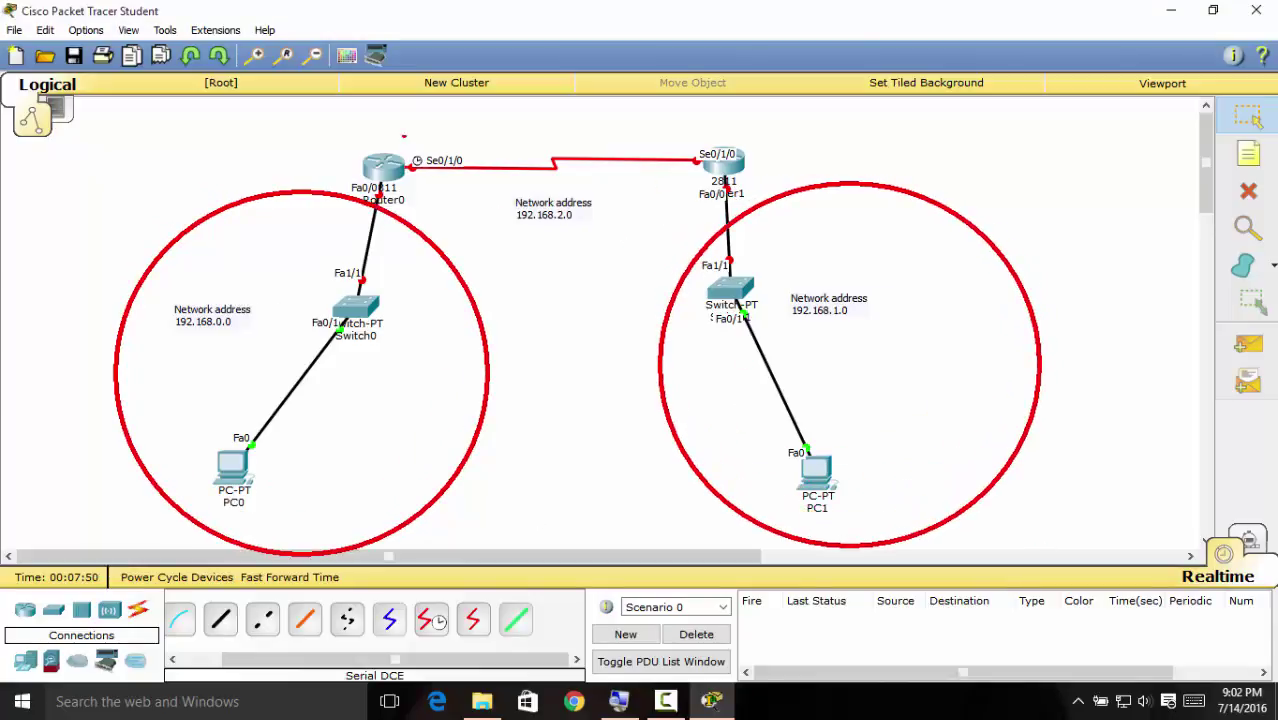
drag(431, 117, 686, 270)
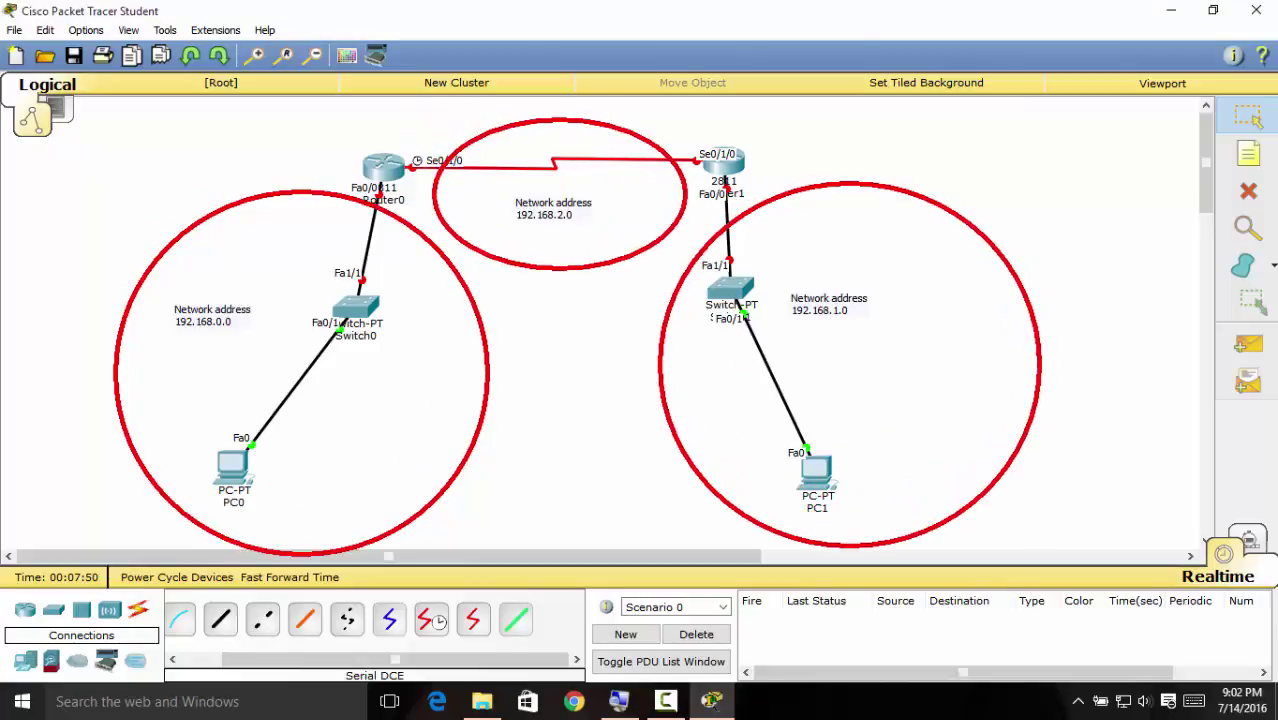
key(Escape)
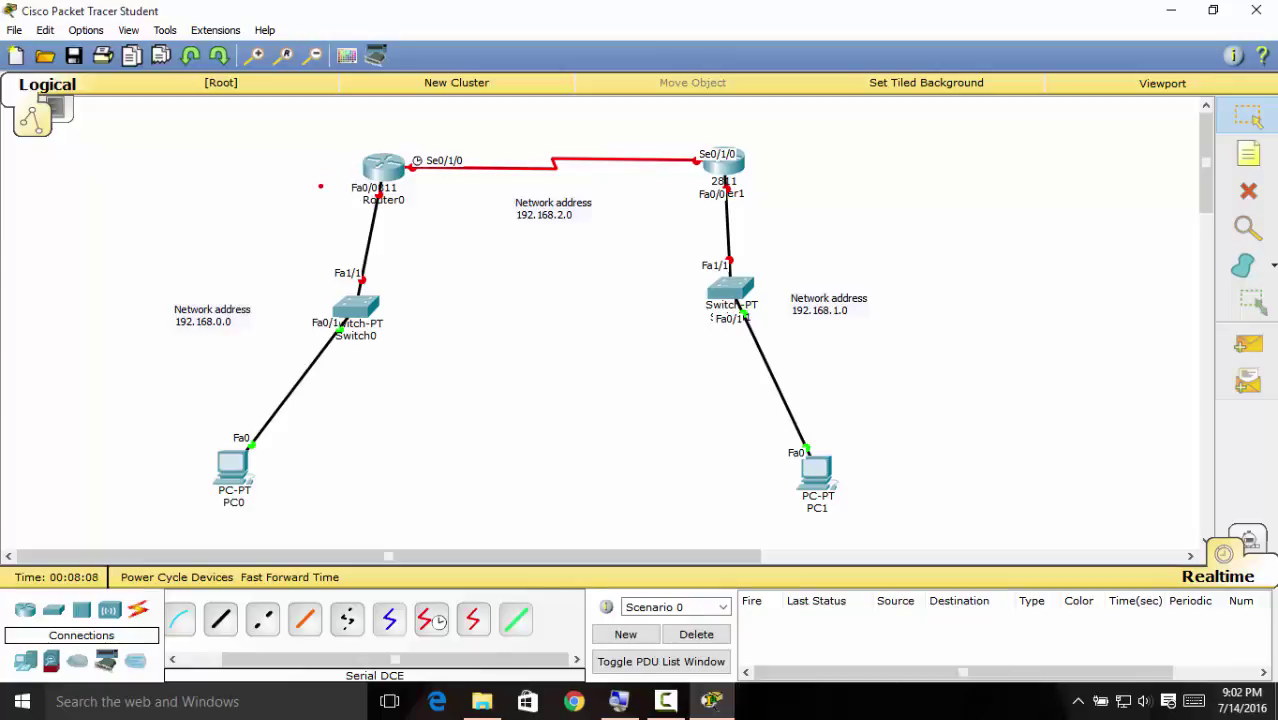
mouse_move(320, 183)
mouse_down()
mouse_move(405, 220)
mouse_move(330, 180)
mouse_up()
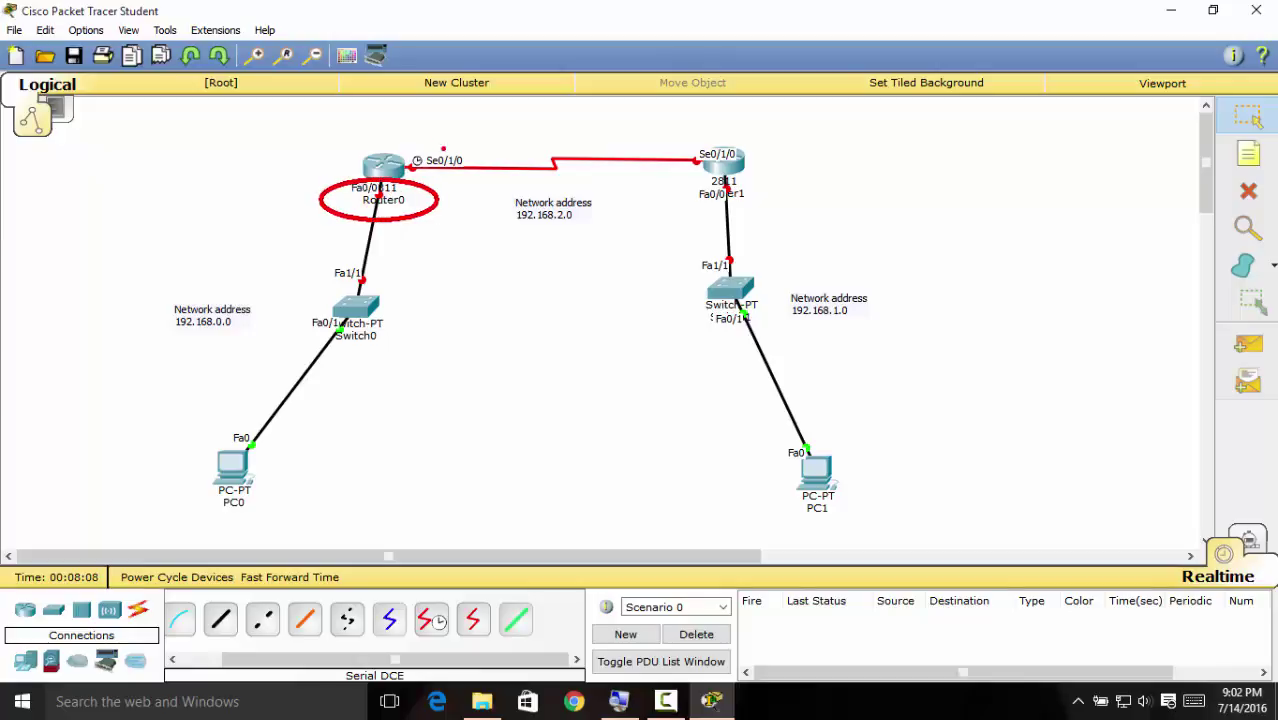
mouse_move(405, 137)
mouse_down()
mouse_move(466, 150)
mouse_move(420, 136)
mouse_up()
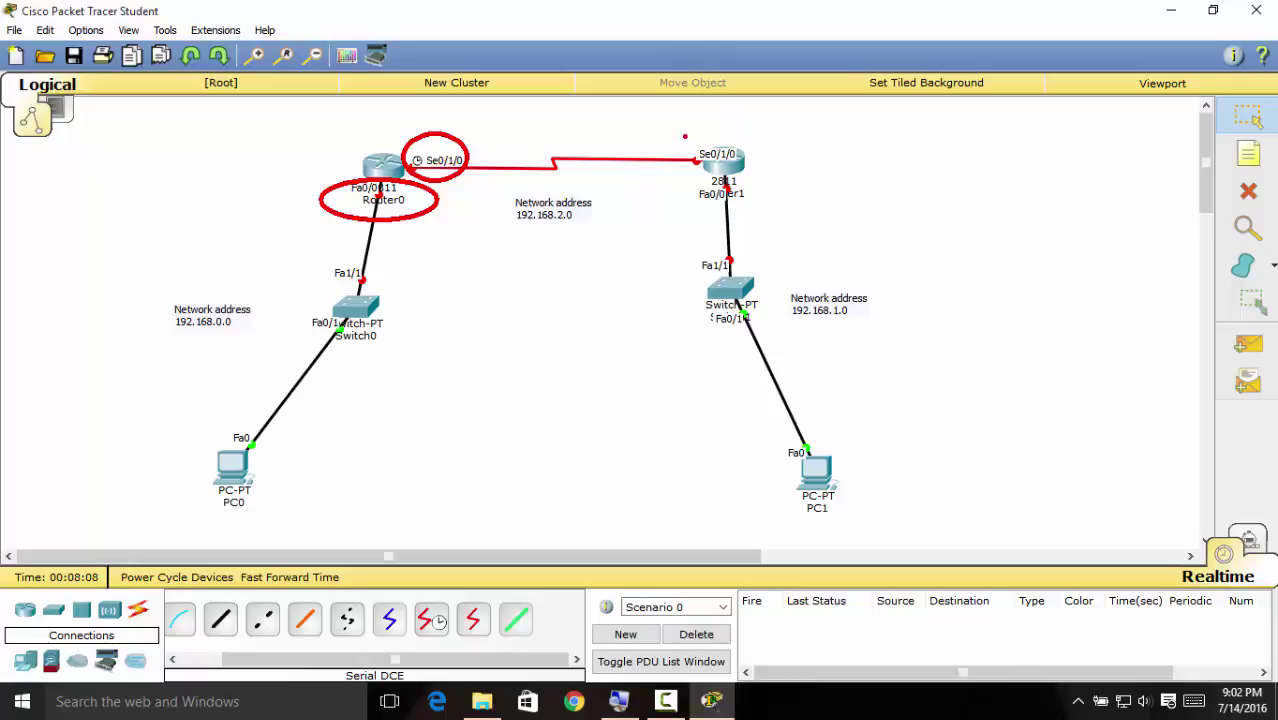
mouse_move(685, 136)
mouse_down()
mouse_move(720, 170)
mouse_move(750, 148)
mouse_move(700, 140)
mouse_move(680, 188)
mouse_move(715, 212)
mouse_move(735, 210)
mouse_move(728, 186)
mouse_up()
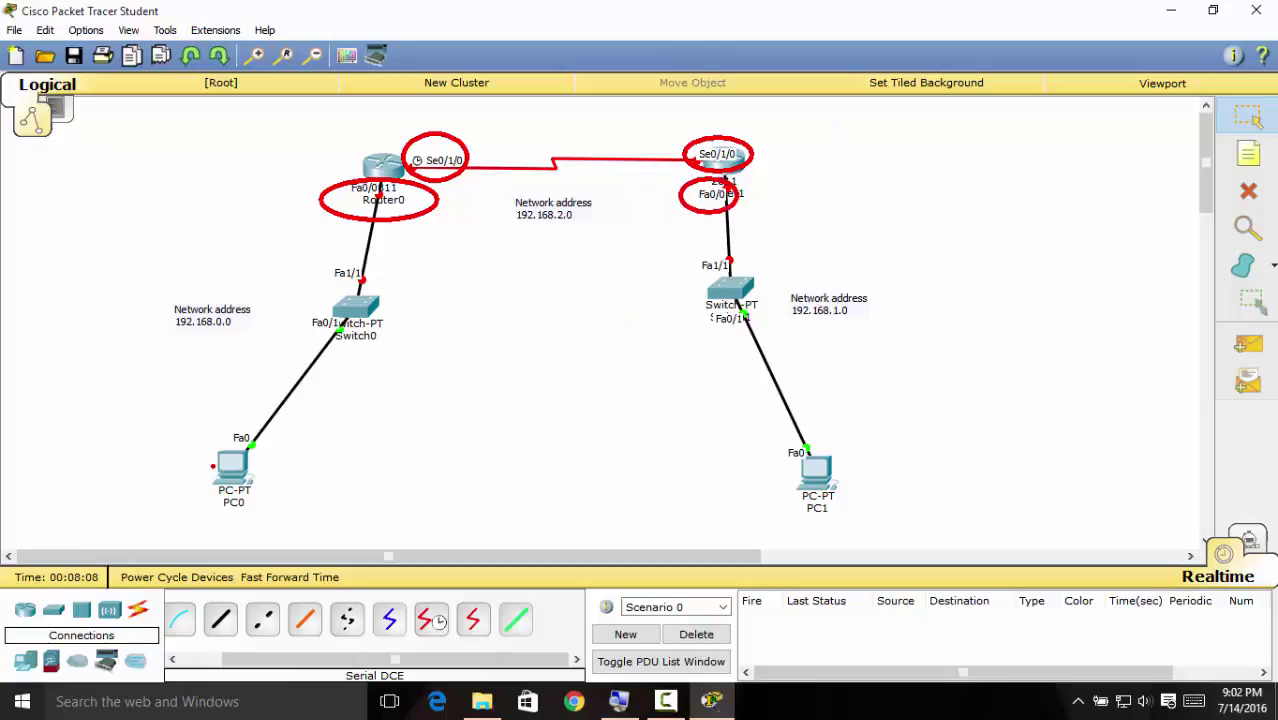
drag(203, 441, 245, 440)
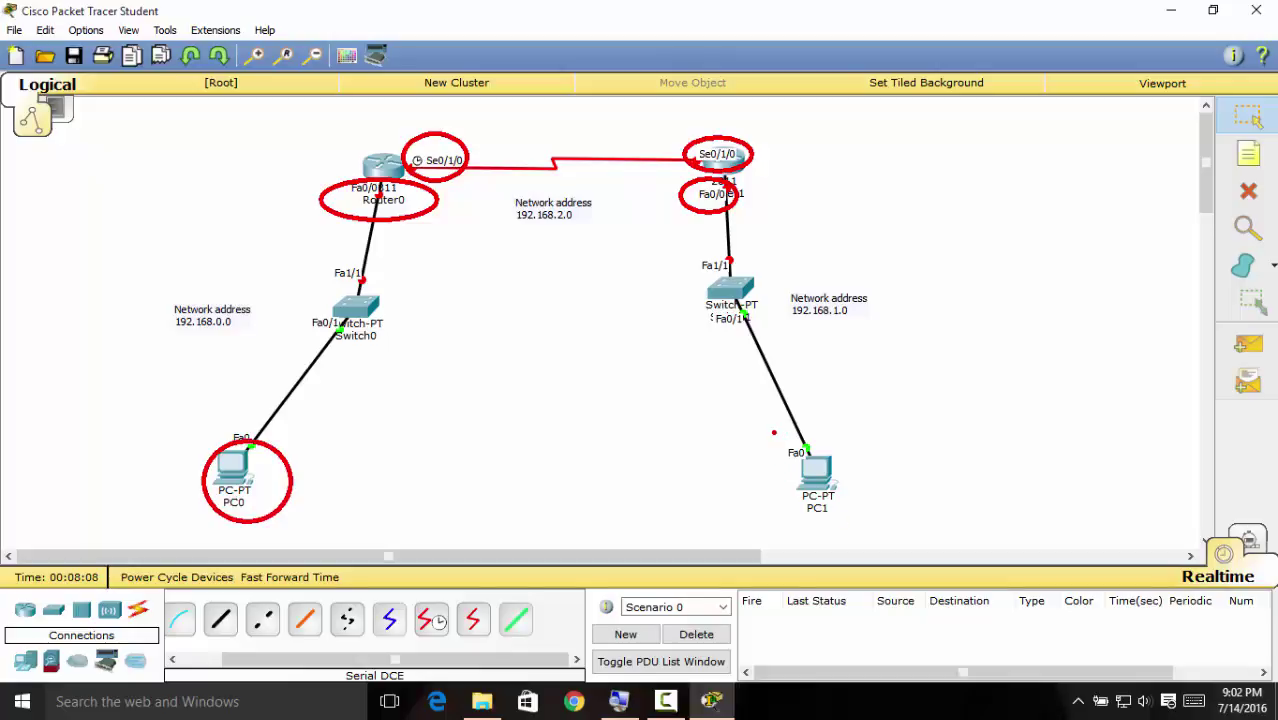
mouse_move(774, 432)
mouse_down()
mouse_move(780, 495)
mouse_move(800, 425)
mouse_up()
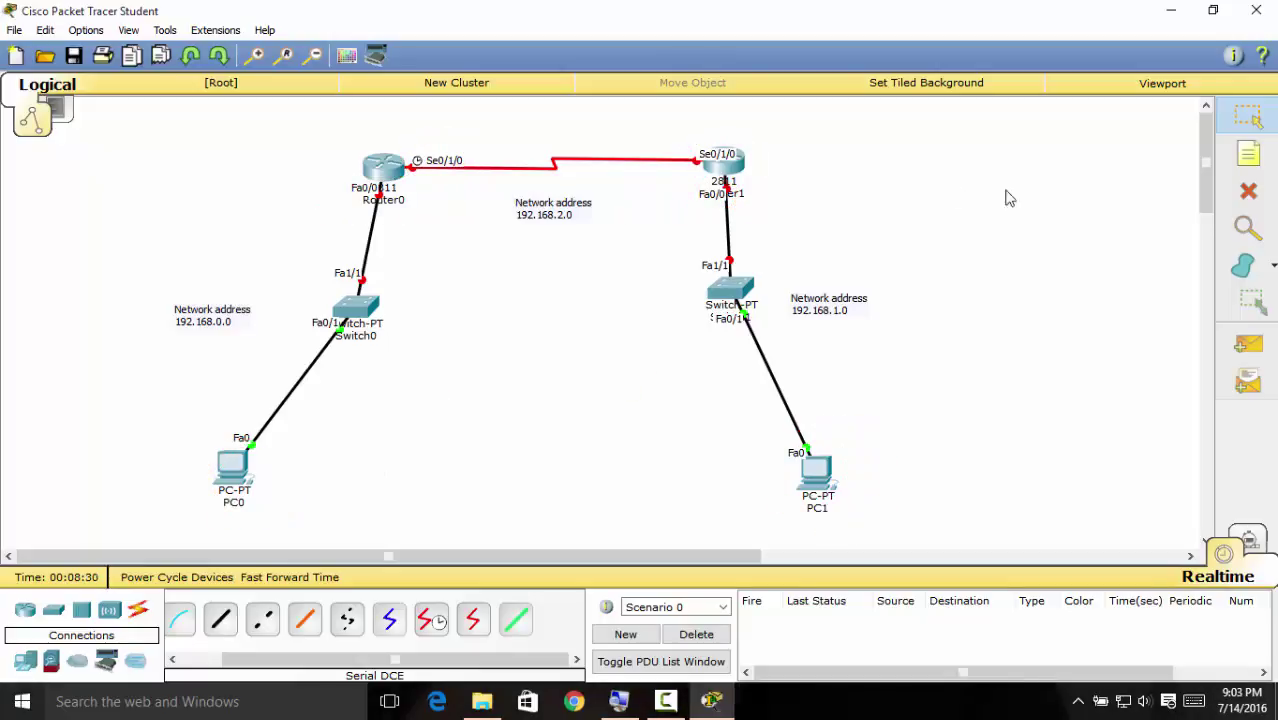
Type 192.168.0.1 into a new note placed just below Router0.
click(1248, 154)
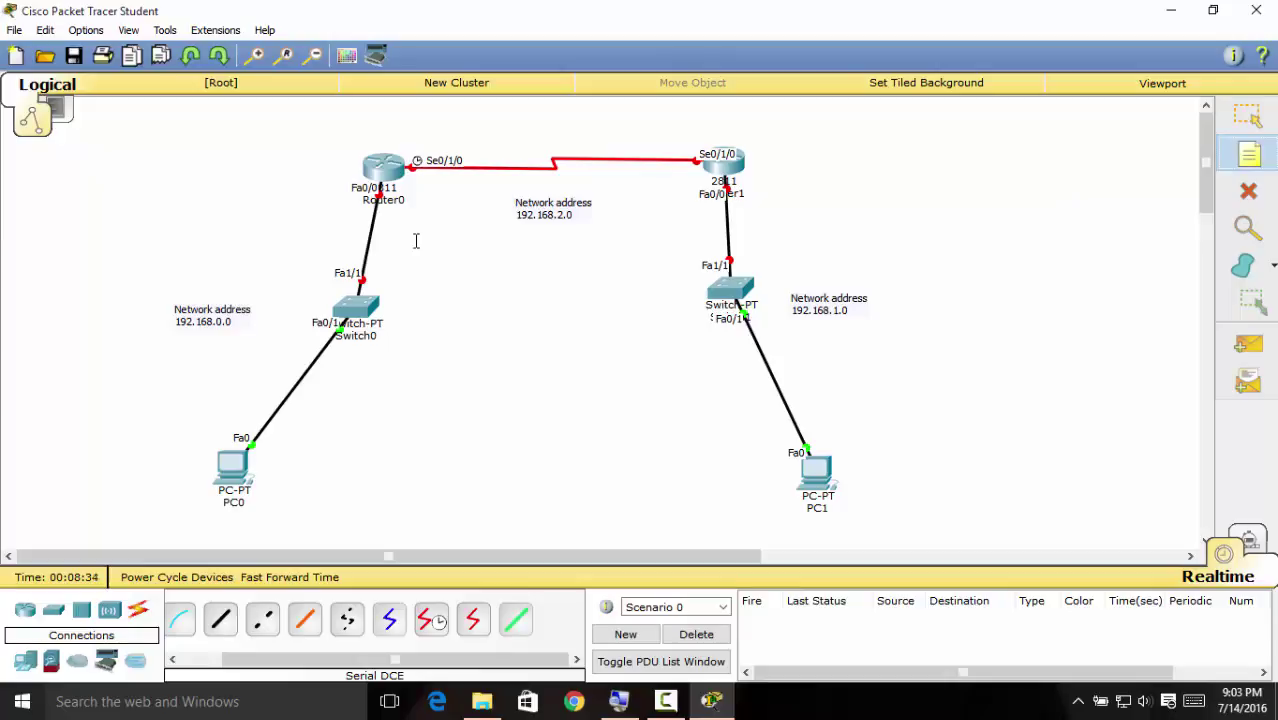
click(208, 528)
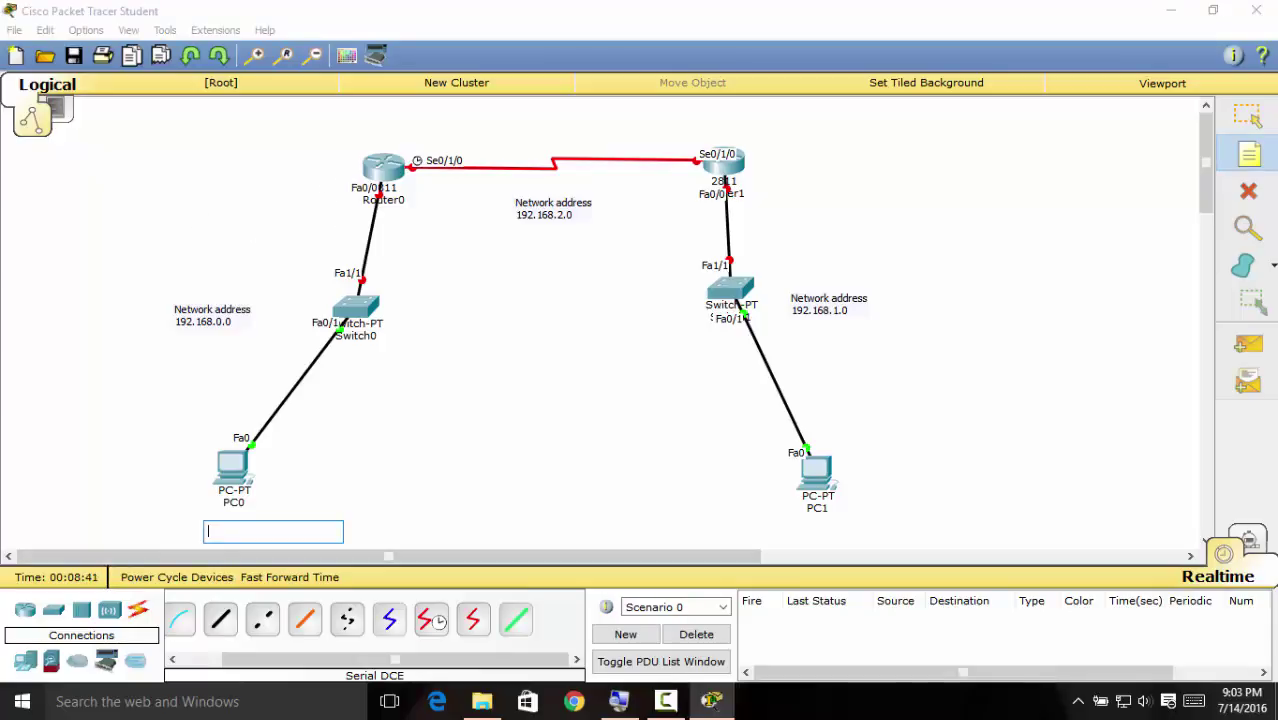
mouse_move(318, 174)
mouse_down()
mouse_move(326, 196)
mouse_move(330, 177)
mouse_up()
key(Escape)
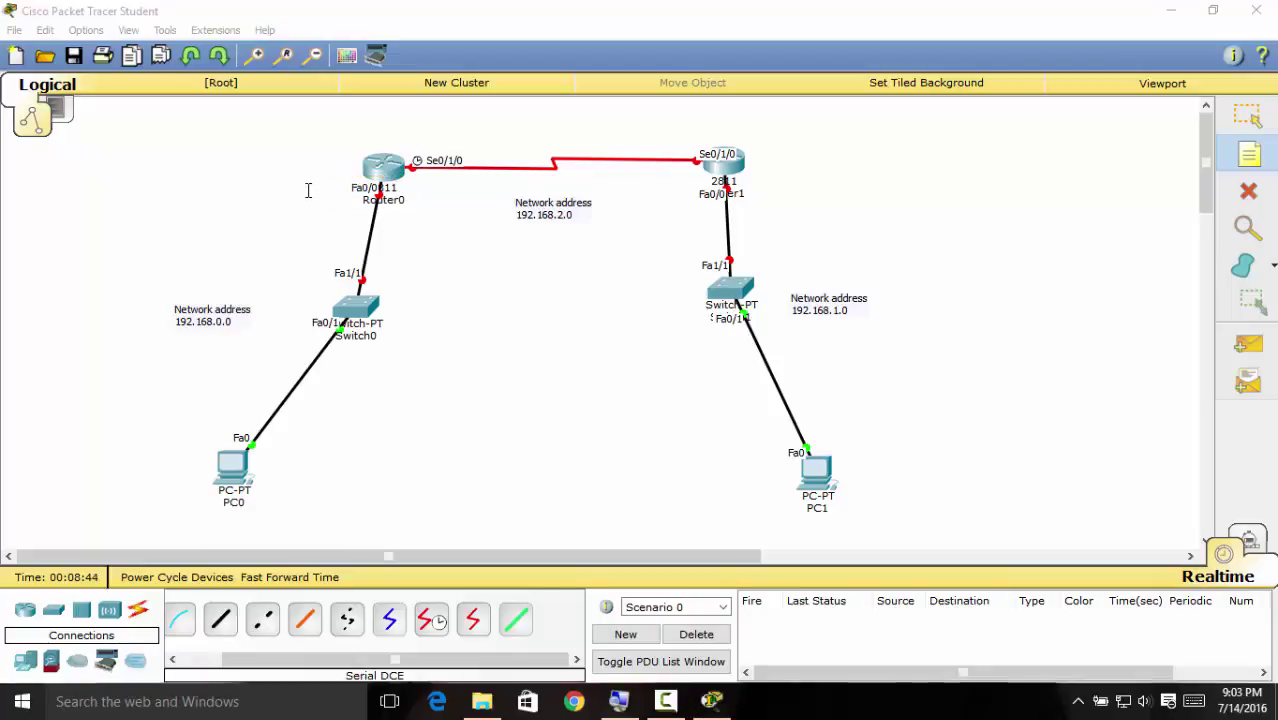
click(308, 207)
text(192.168.0.1)
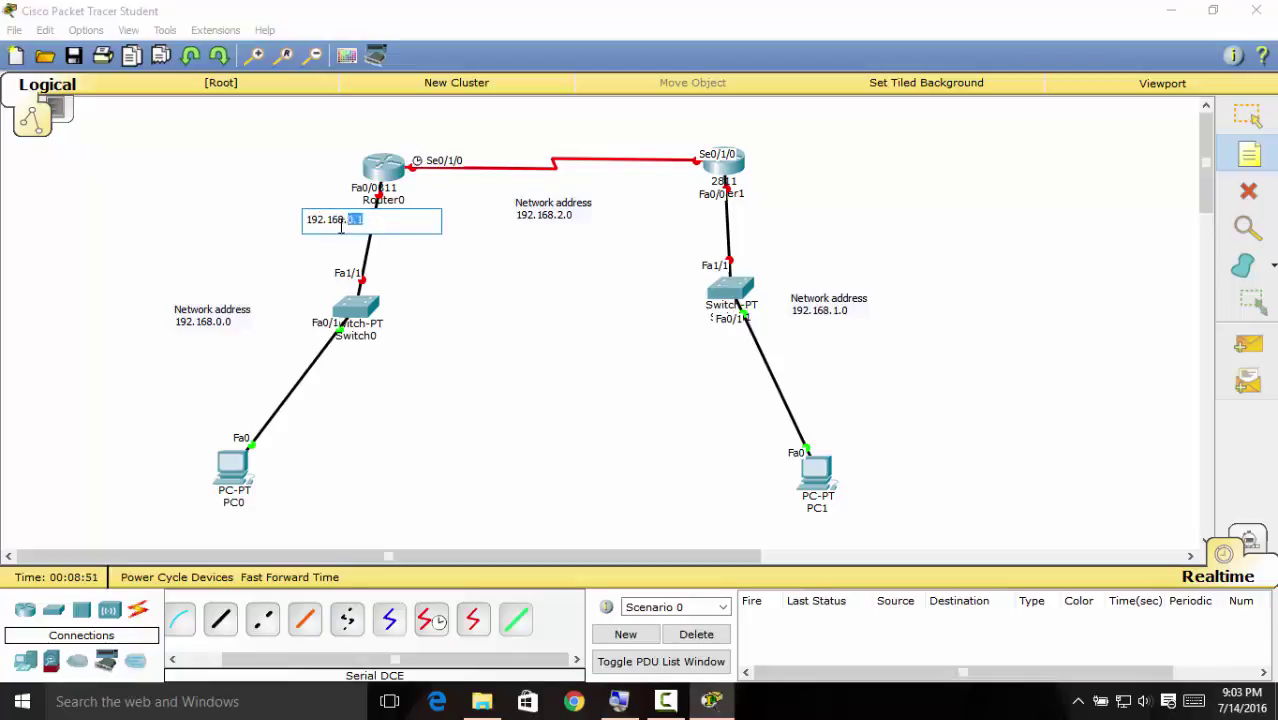
key(ctrl+a)
key(Right)
triple_click(300, 222)
key(Right)
drag(360, 219, 367, 219)
Commit the 192.168.0.1 note and return to the Select tool.
click(301, 162)
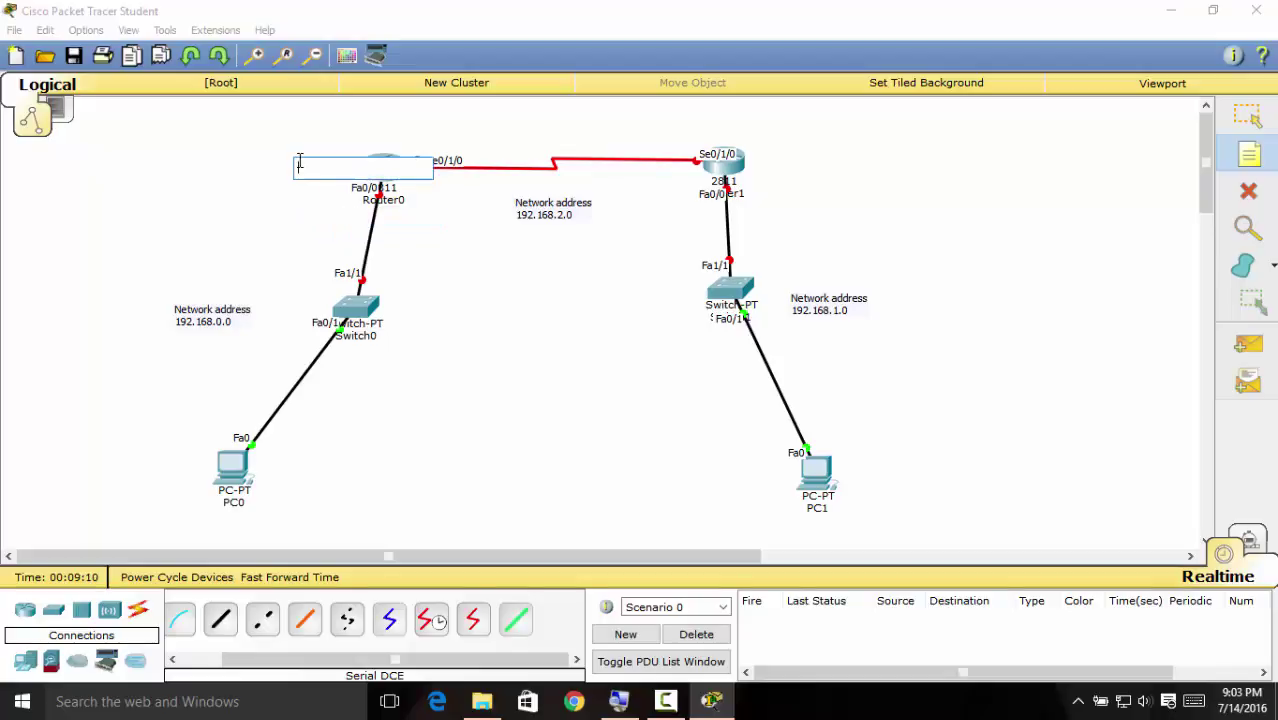
click(1250, 118)
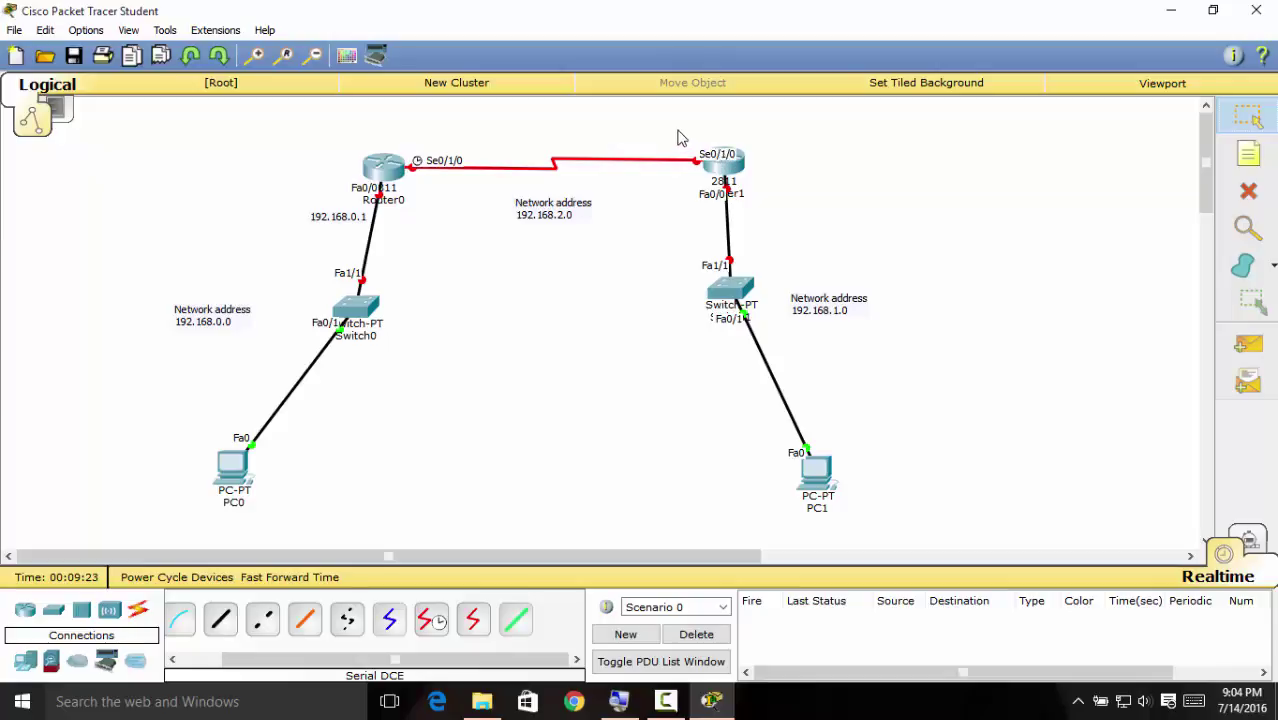
mouse_move(681, 137)
mouse_down()
mouse_move(708, 162)
mouse_move(688, 135)
mouse_up()
drag(405, 146, 412, 146)
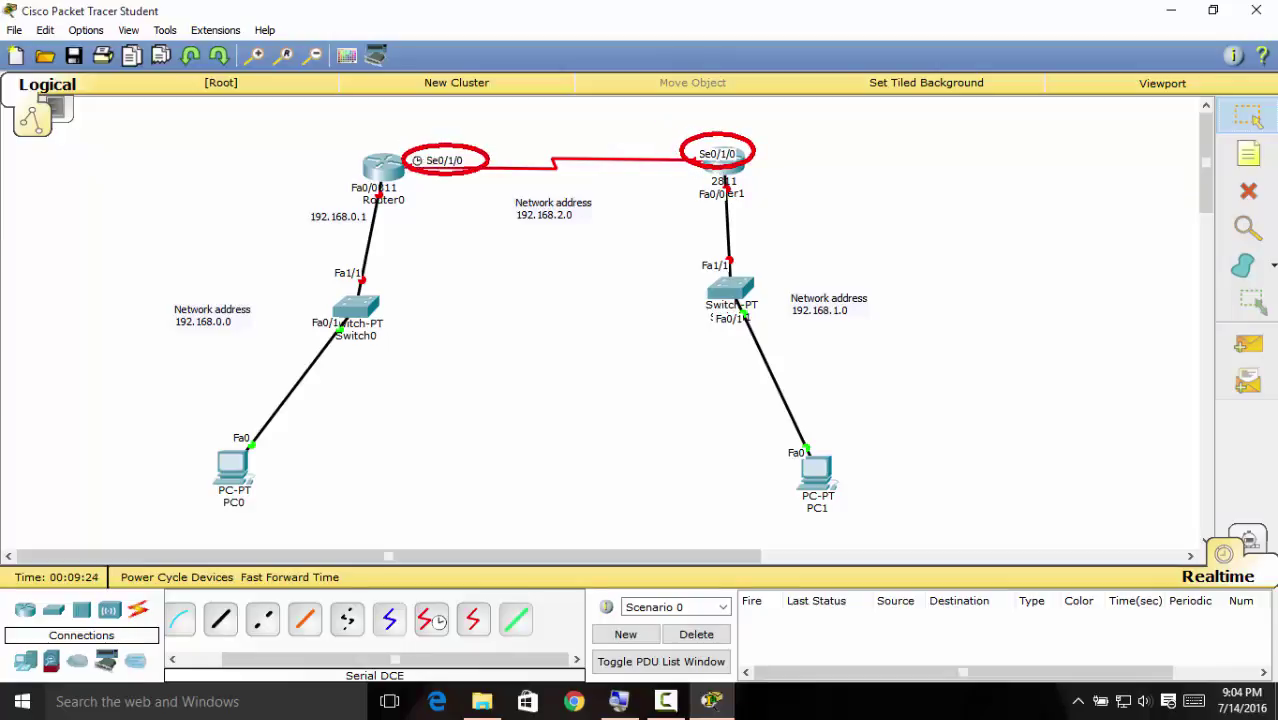
mouse_move(338, 182)
mouse_down()
mouse_move(378, 197)
mouse_move(350, 180)
mouse_up()
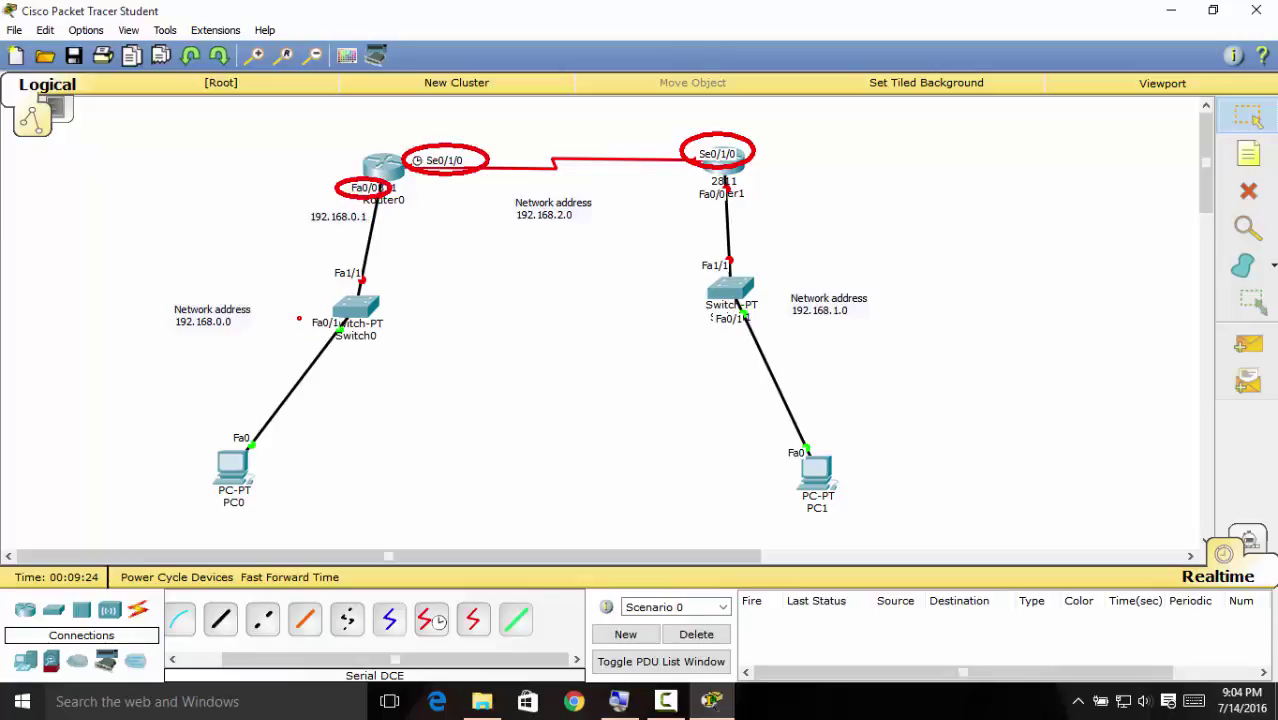
mouse_move(298, 318)
mouse_down()
mouse_move(352, 334)
mouse_move(302, 322)
mouse_up()
drag(693, 251, 737, 280)
mouse_move(702, 186)
mouse_down()
mouse_move(692, 204)
mouse_move(724, 200)
mouse_move(704, 188)
mouse_up()
mouse_move(322, 256)
mouse_down()
mouse_move(364, 262)
mouse_move(330, 256)
mouse_up()
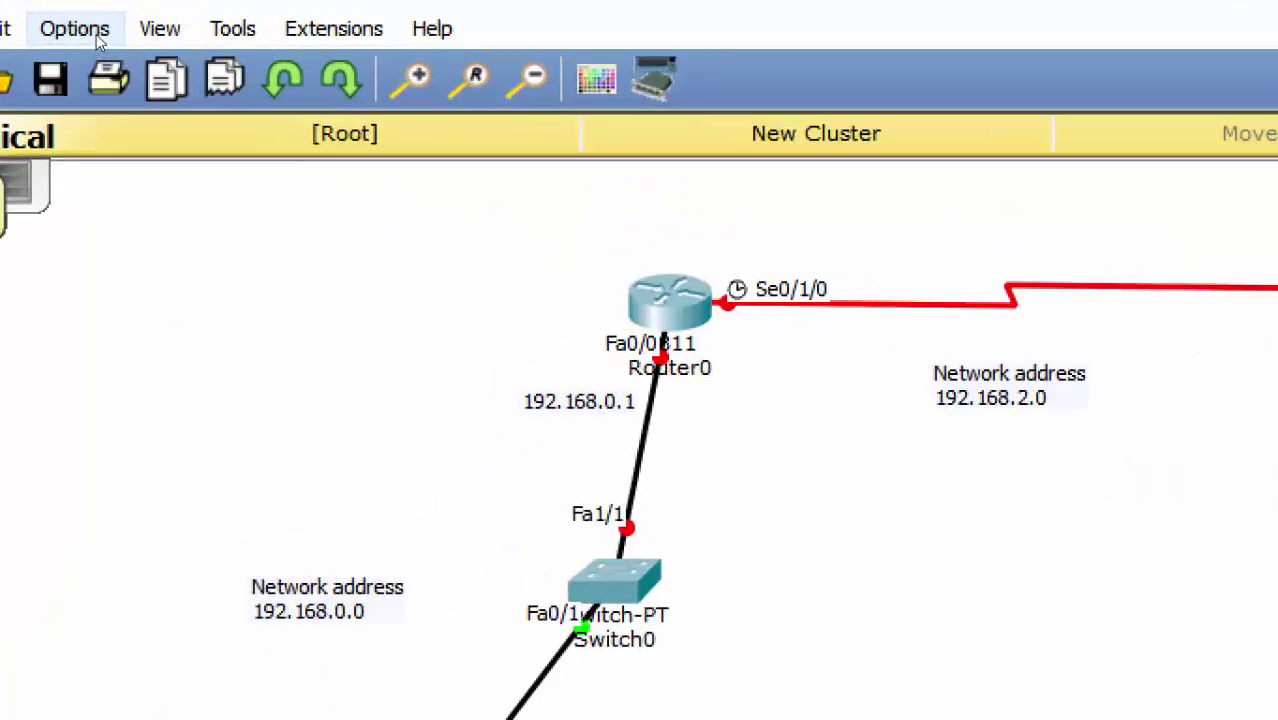
click(100, 37)
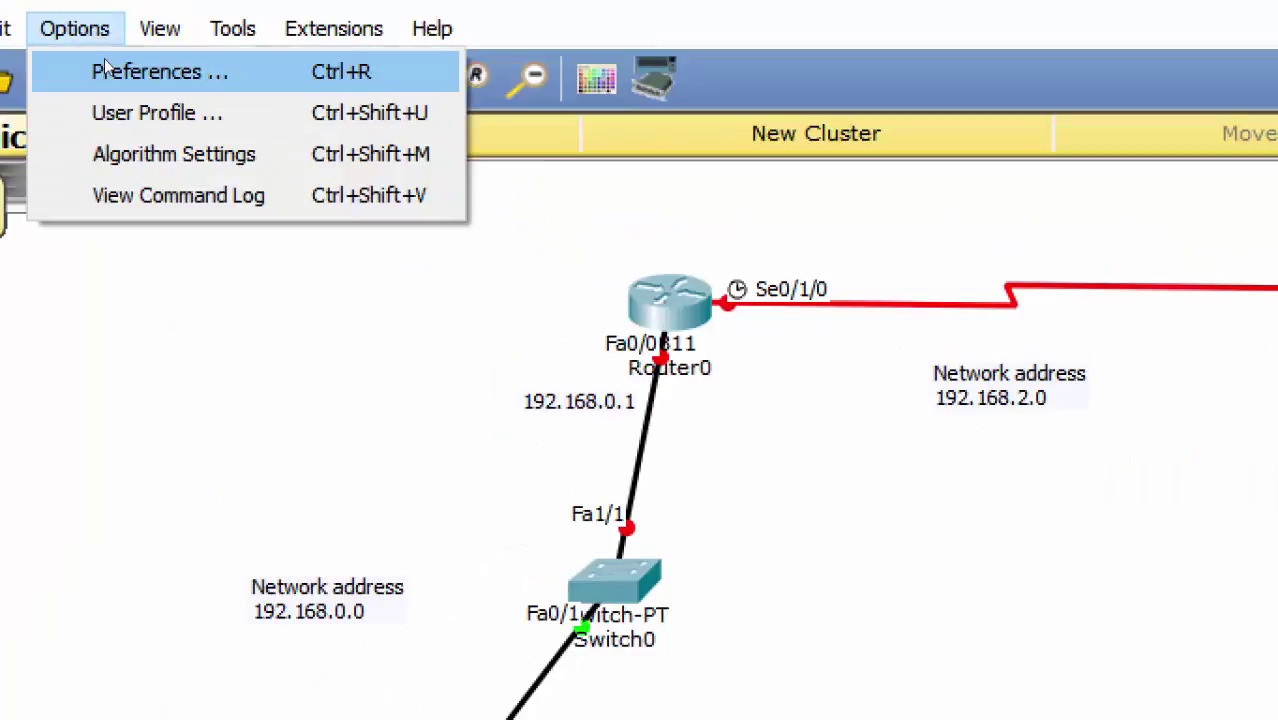
click(102, 70)
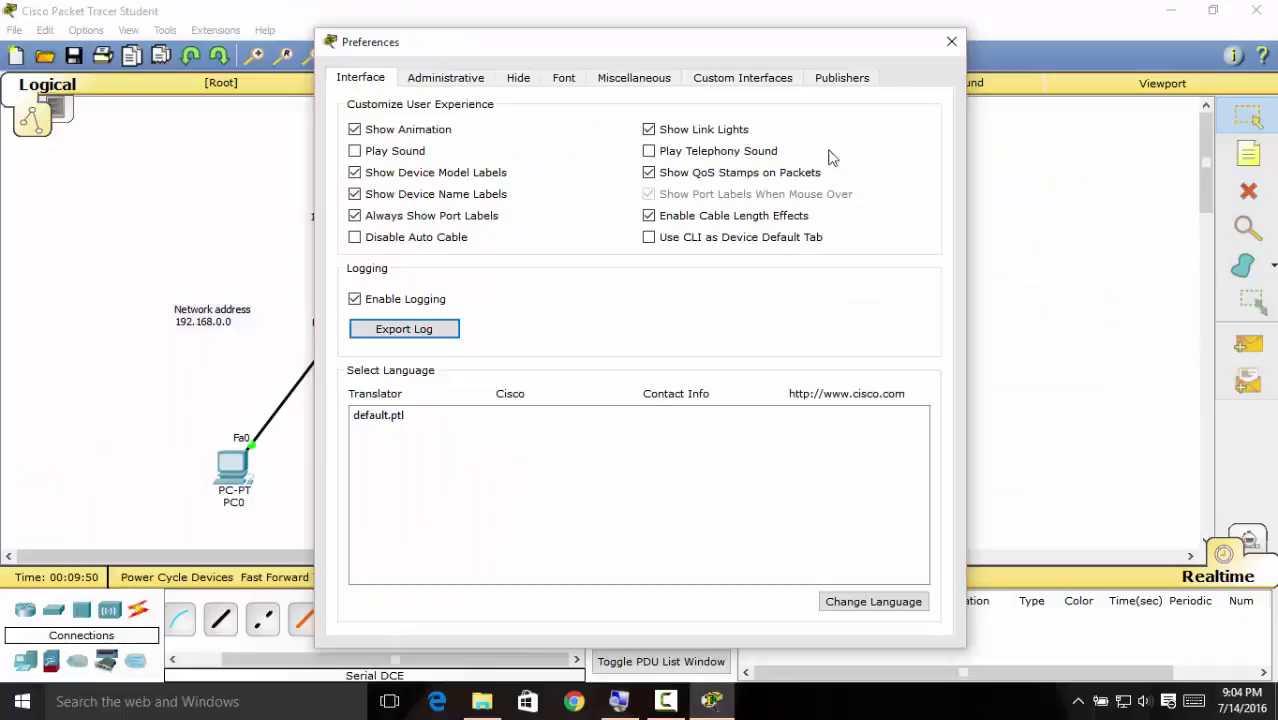
click(950, 42)
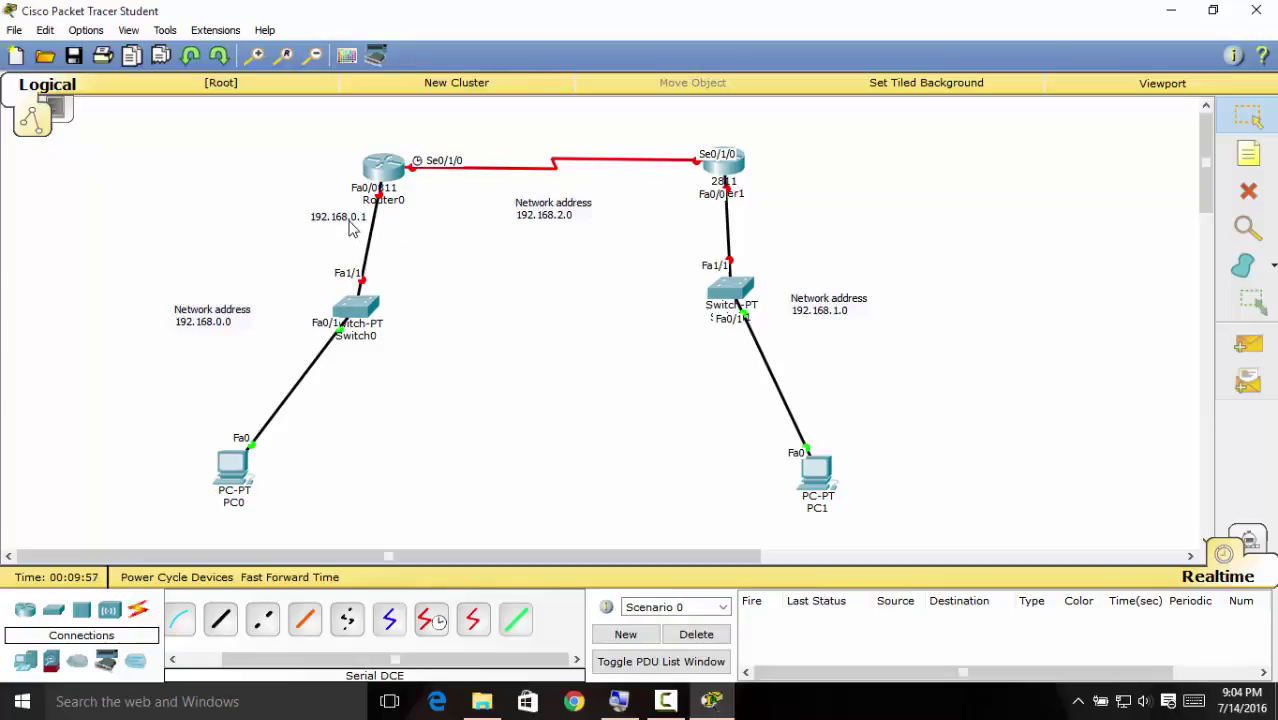
Move the 192.168.0.1 label up beside Router0, keeping its text unchanged.
drag(341, 222, 335, 178)
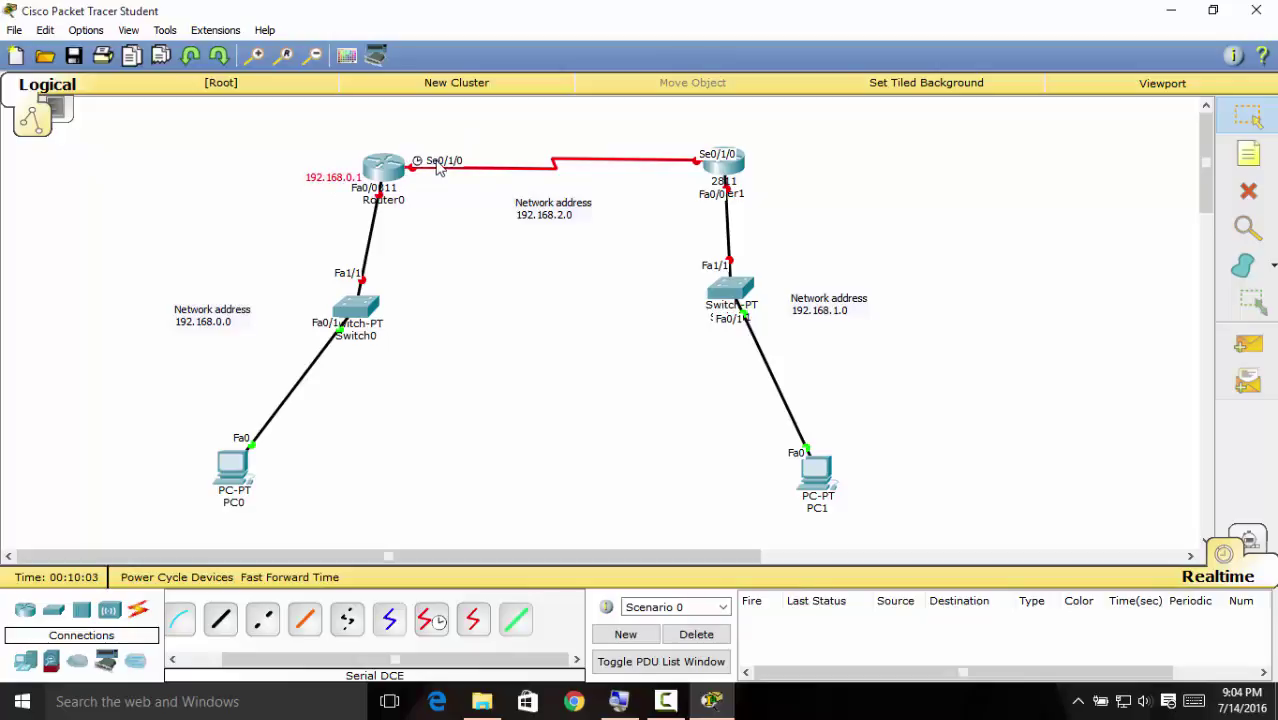
double_click(336, 184)
drag(366, 182, 291, 170)
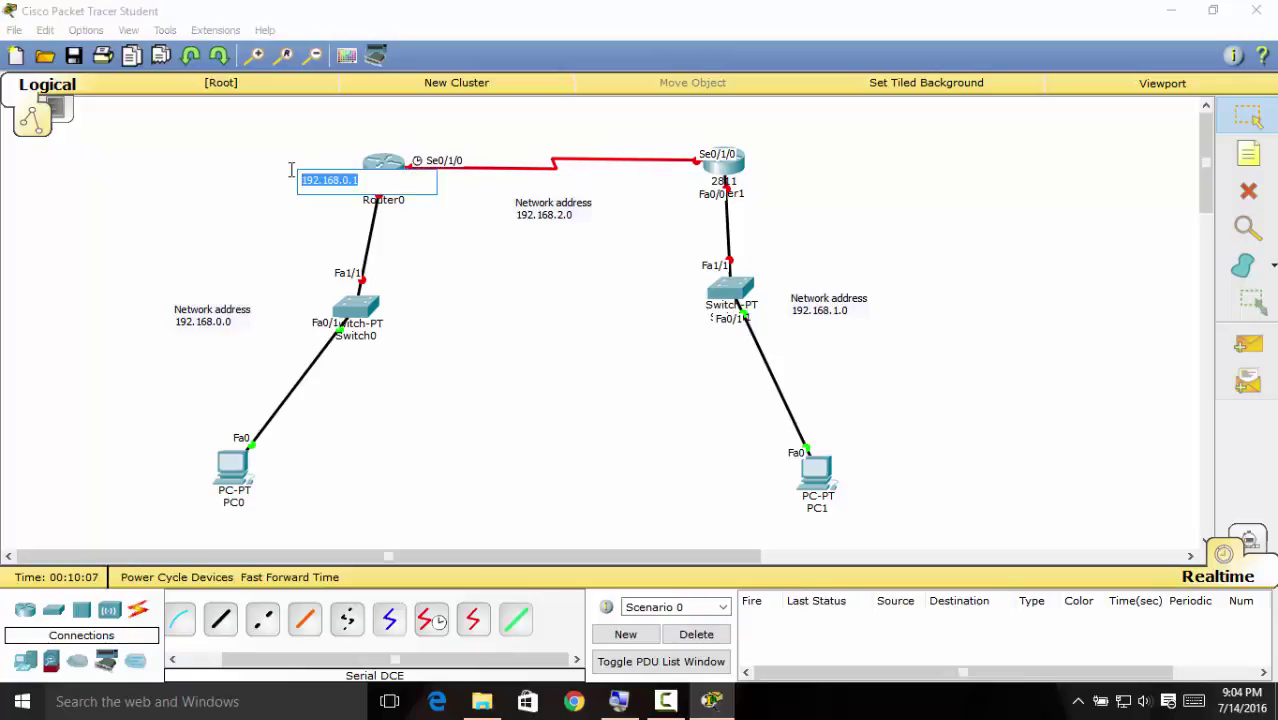
click(444, 152)
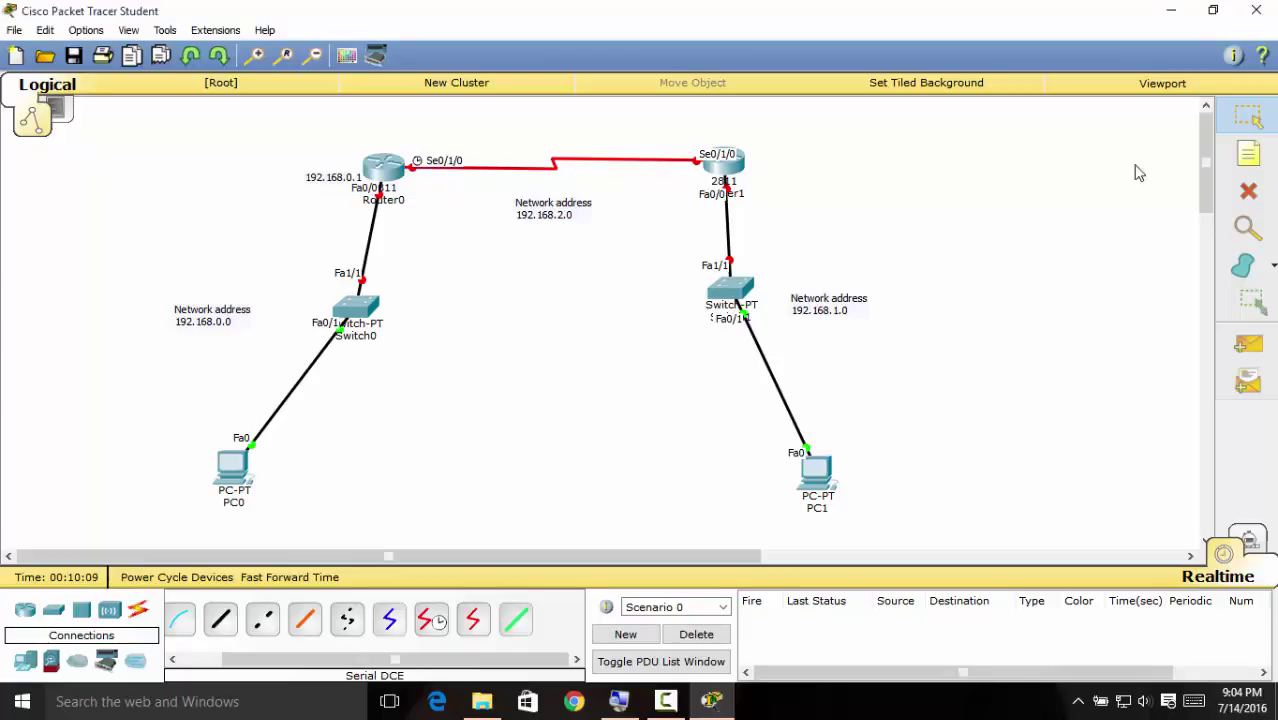
Add a 192.168.2.1 note for Router0's Se0/1/0 and place it above the serial label.
click(1270, 158)
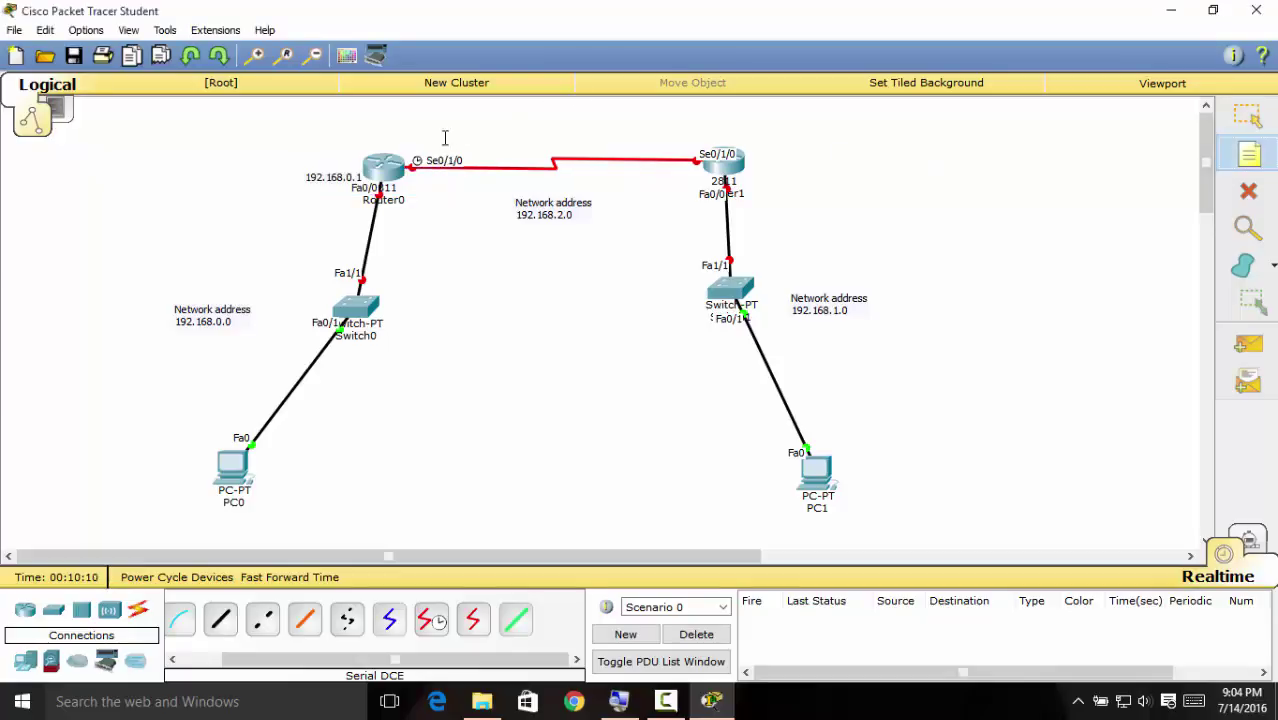
click(413, 148)
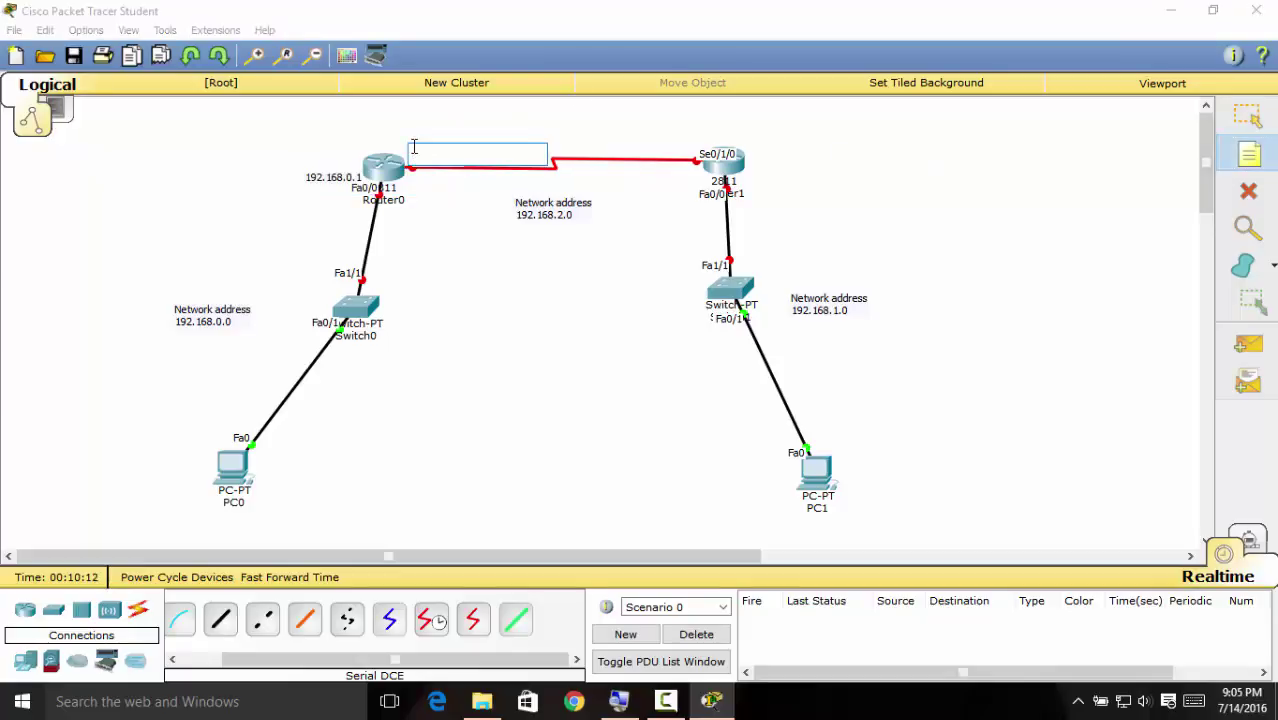
text(192.168.2.1)
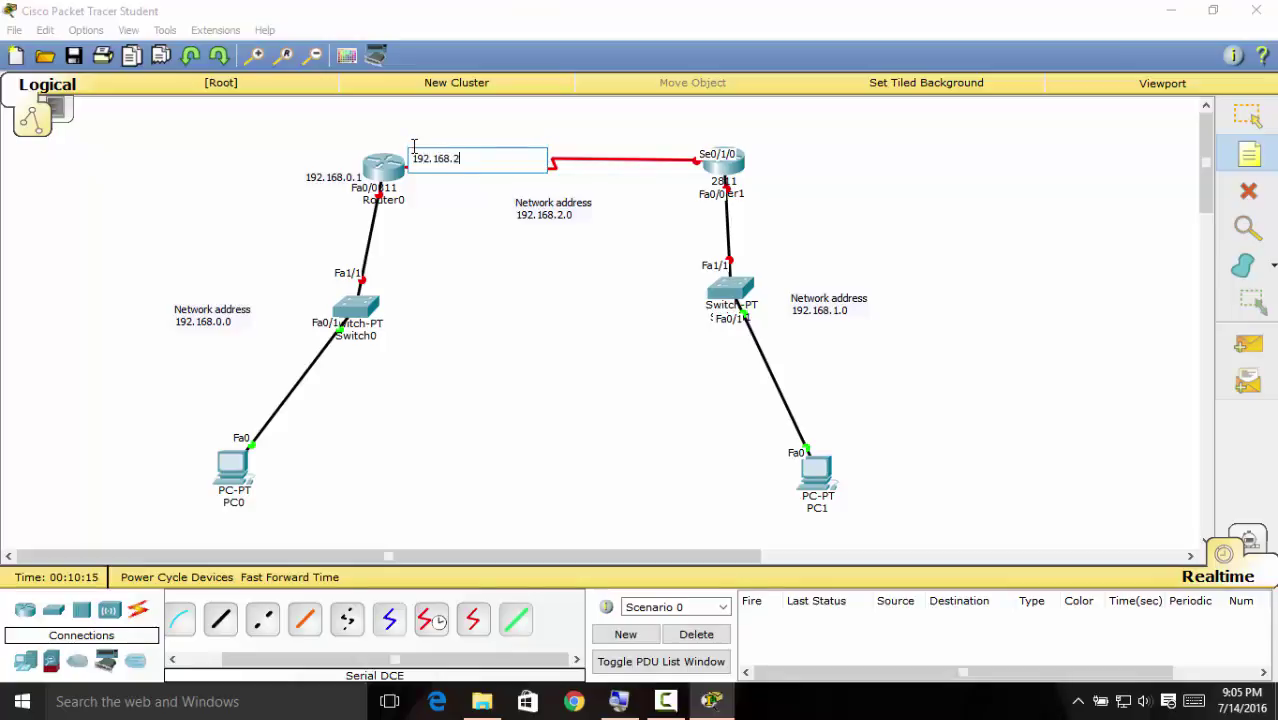
drag(482, 158, 453, 158)
click(494, 157)
click(476, 158)
click(475, 158)
click(509, 122)
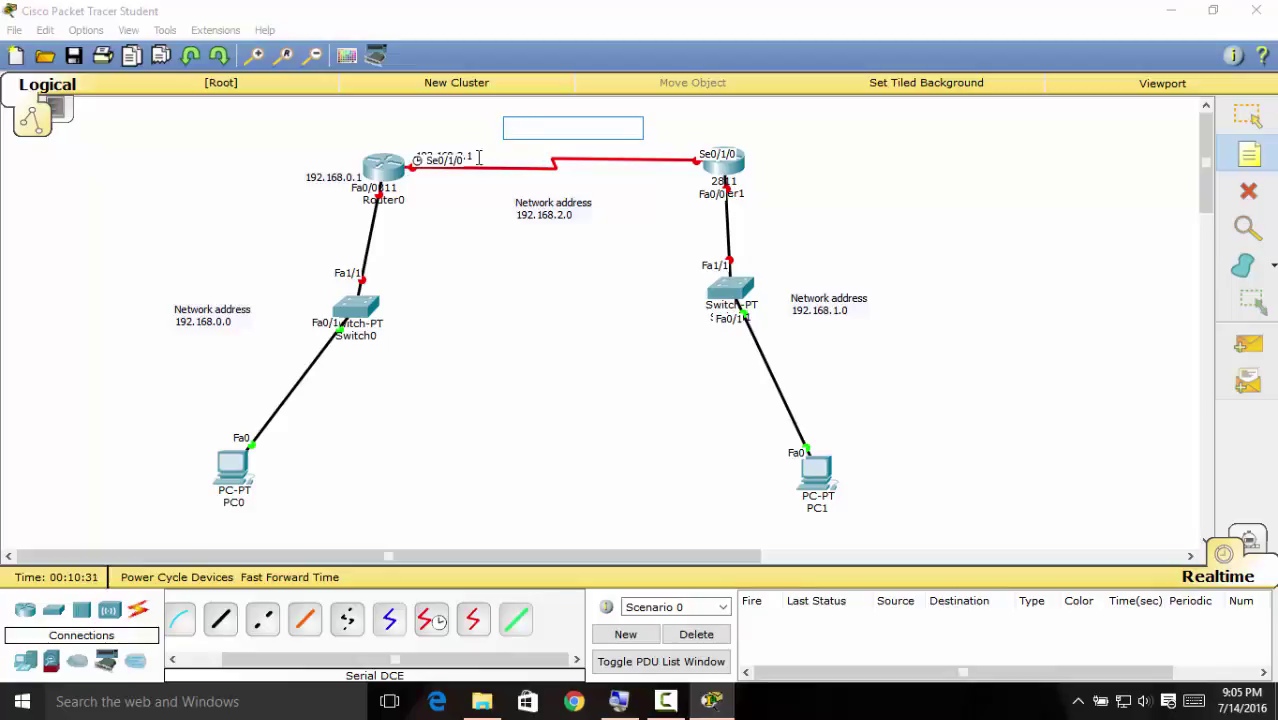
click(1265, 125)
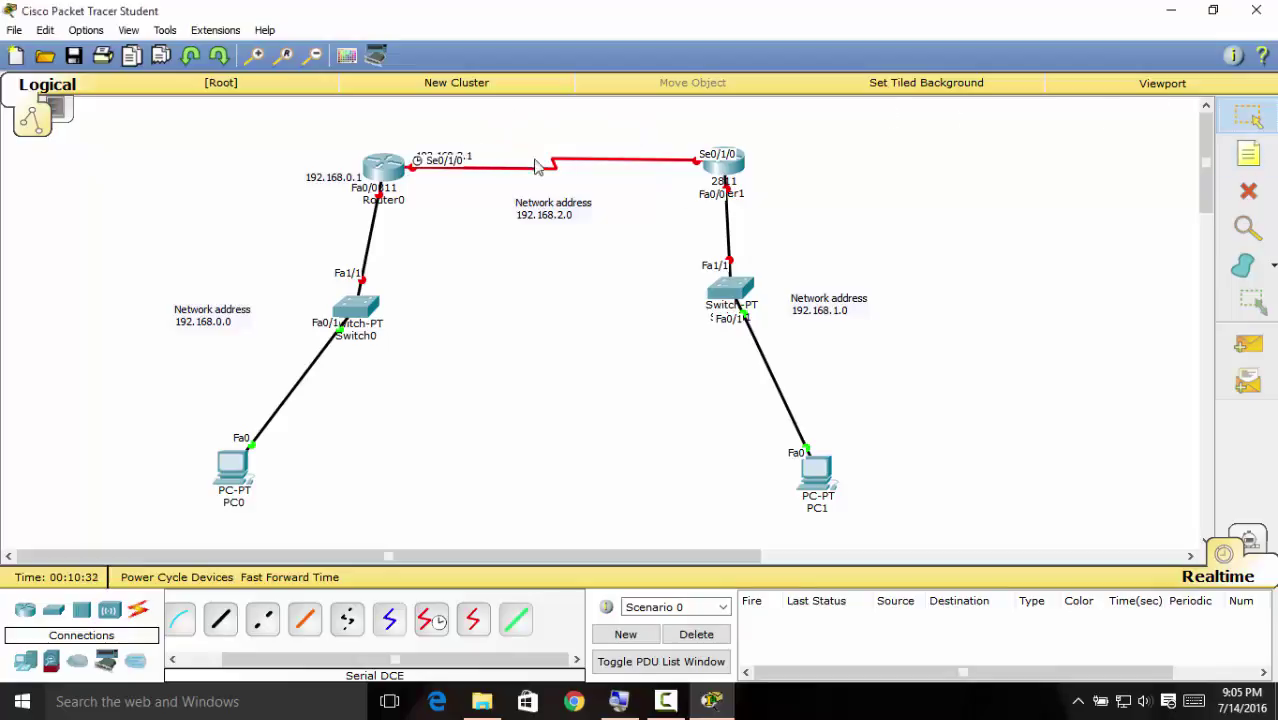
mouse_move(470, 163)
mouse_down()
mouse_move(465, 152)
mouse_move(493, 135)
mouse_move(458, 154)
mouse_up()
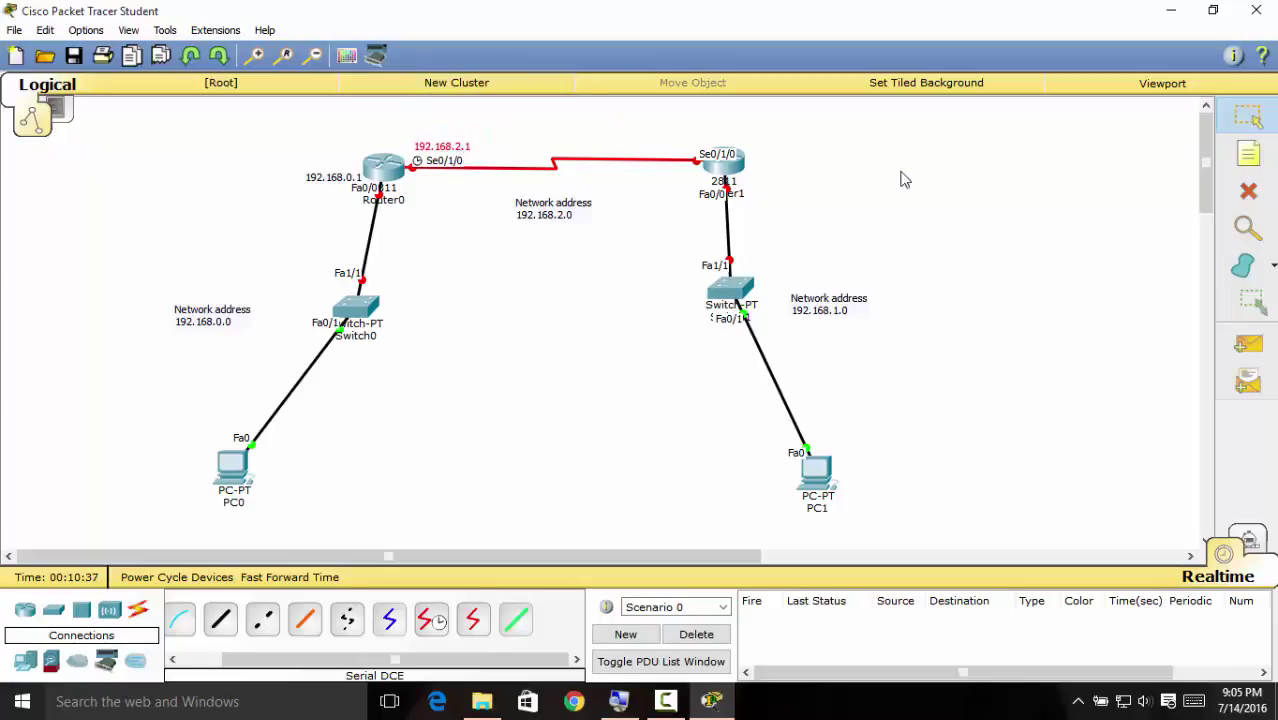
Add a 192.168.2.2 note beside Router1's Se0/1/0 serial interface.
click(1248, 153)
click(690, 134)
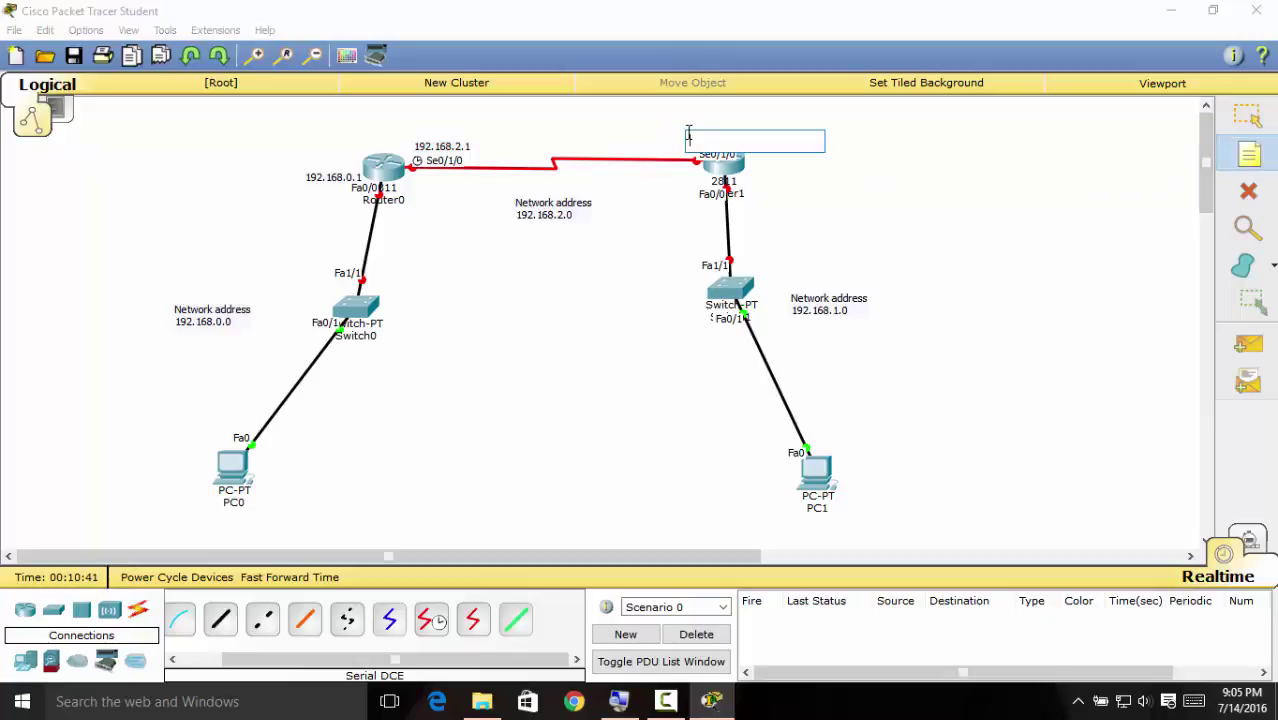
text(192.168.)
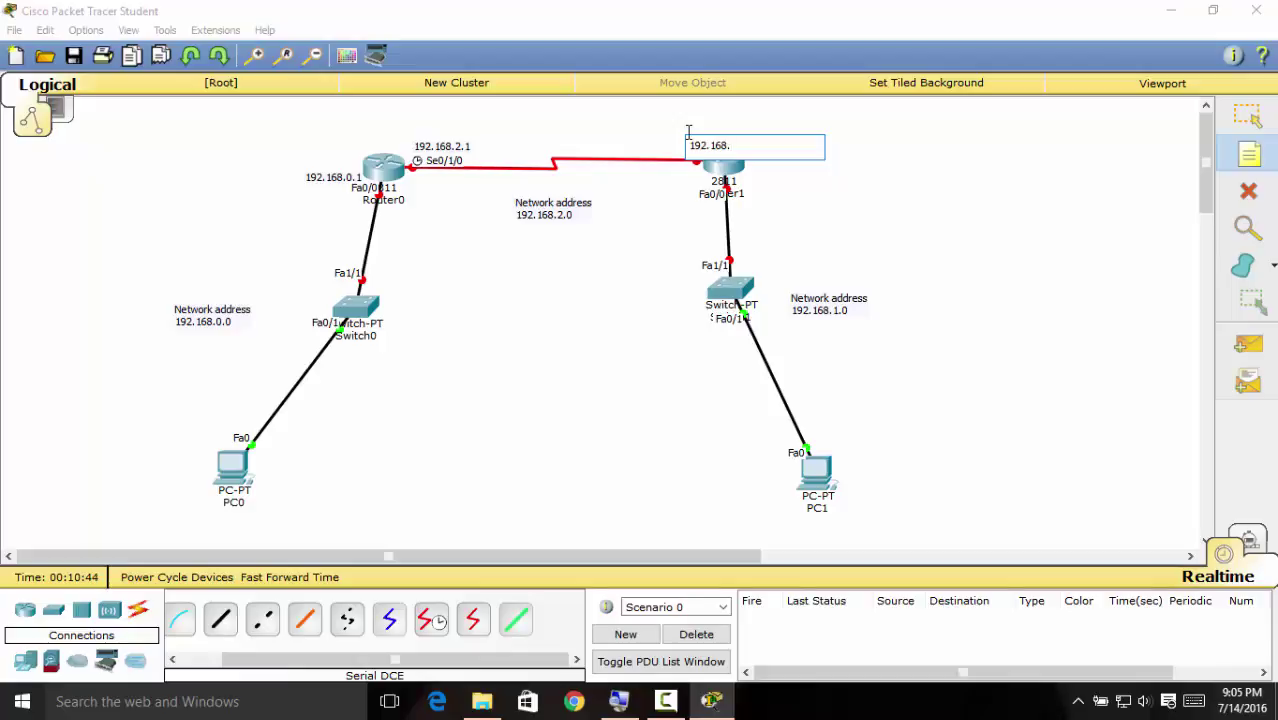
text(2.1)
key(BackSpace)
text(2)
click(797, 190)
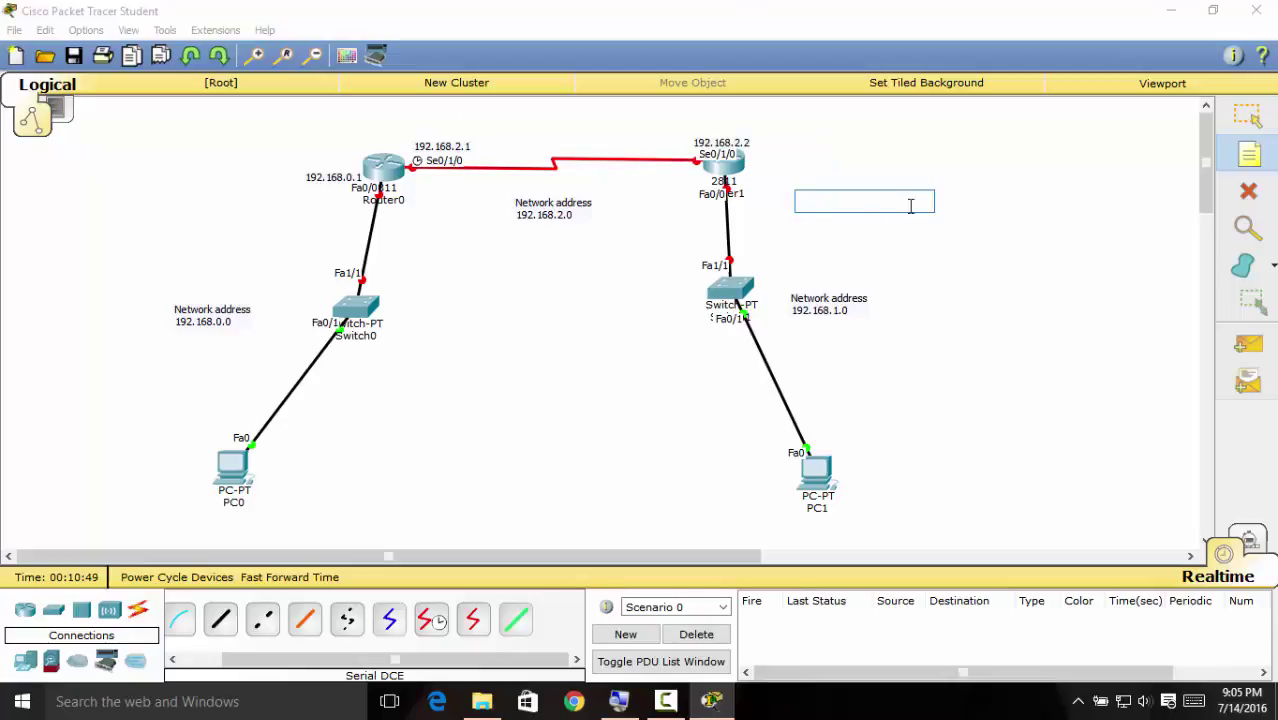
click(1247, 115)
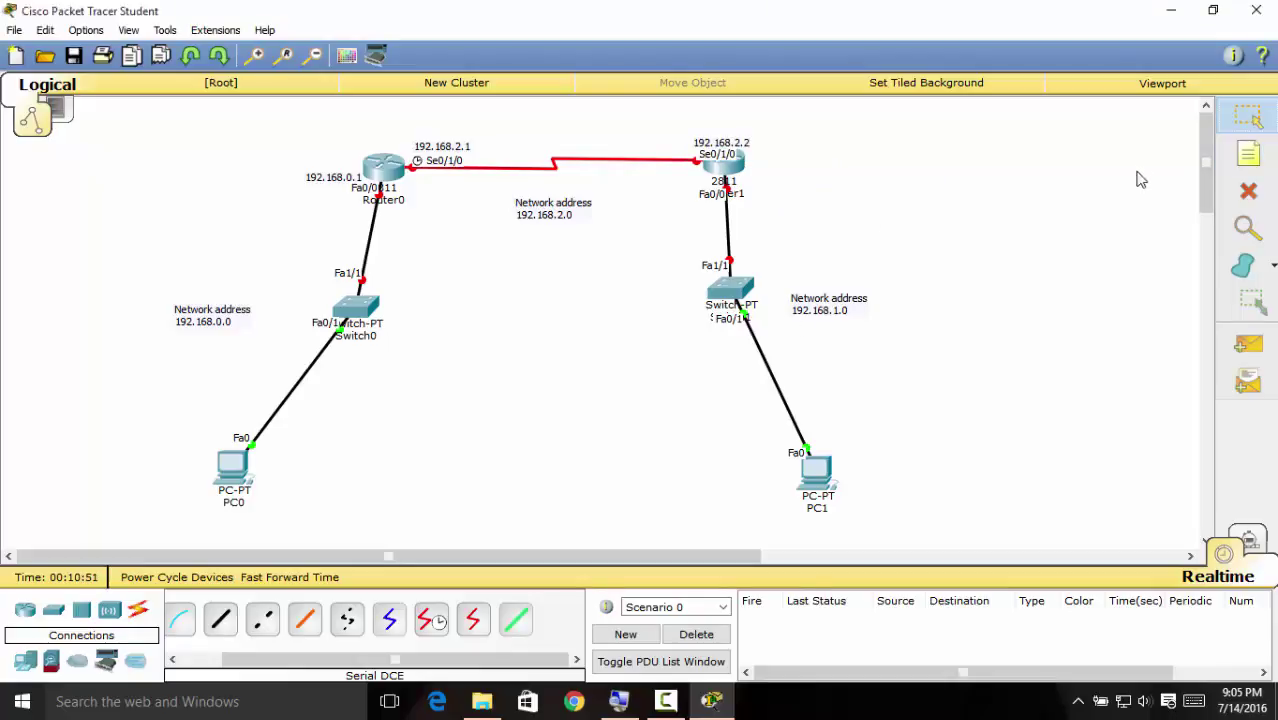
Add a 192.168.1.1 note below Router1's Fa0/0 port and nudge it into position.
click(1247, 154)
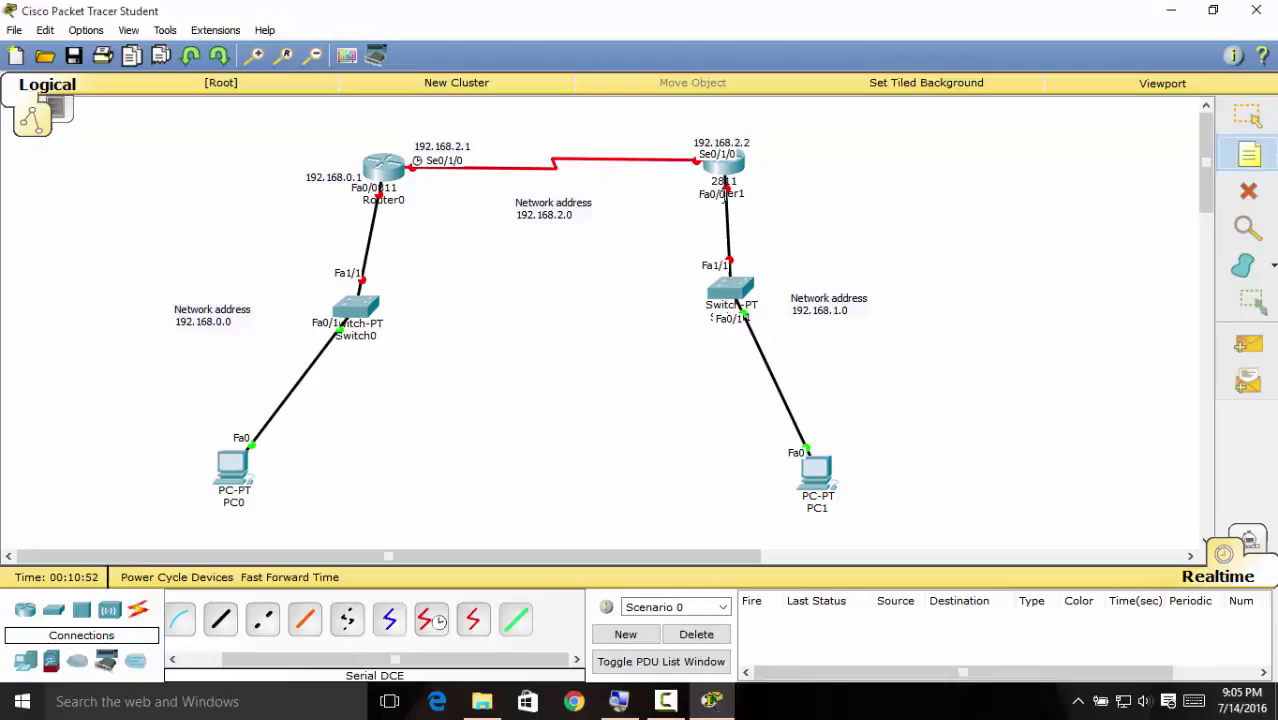
click(657, 204)
text(192.168.1.1)
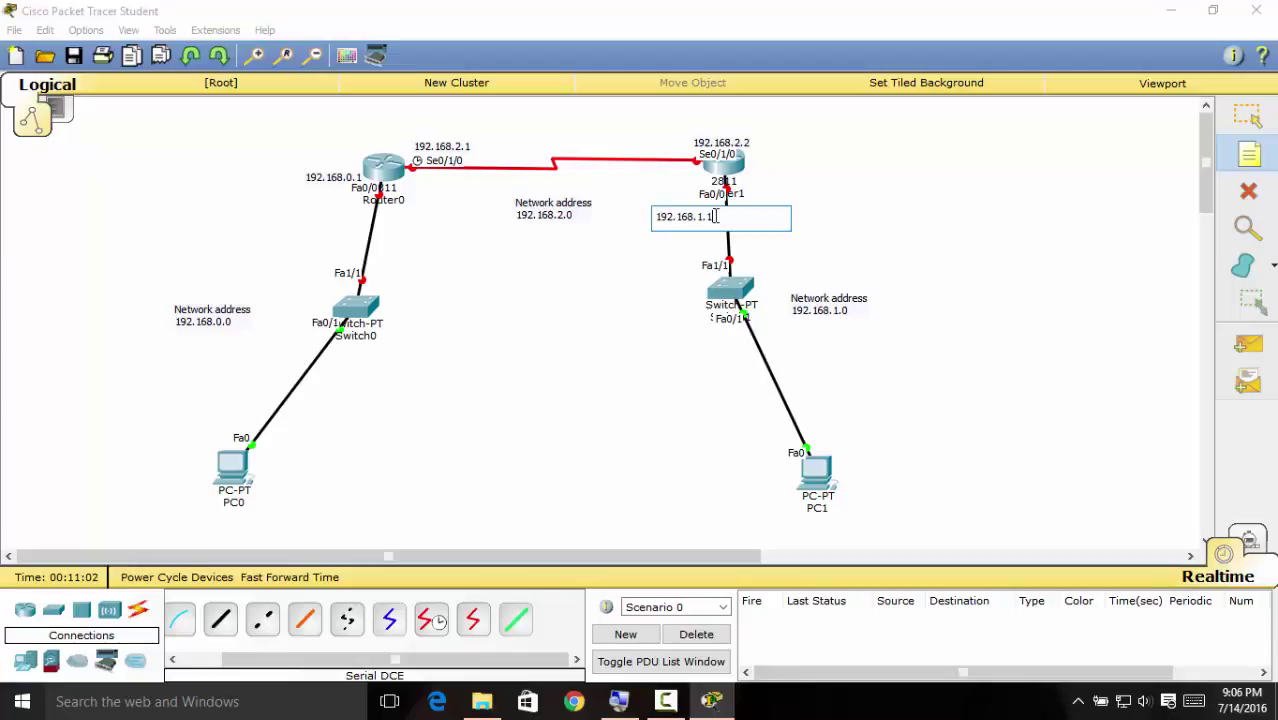
drag(722, 217, 652, 215)
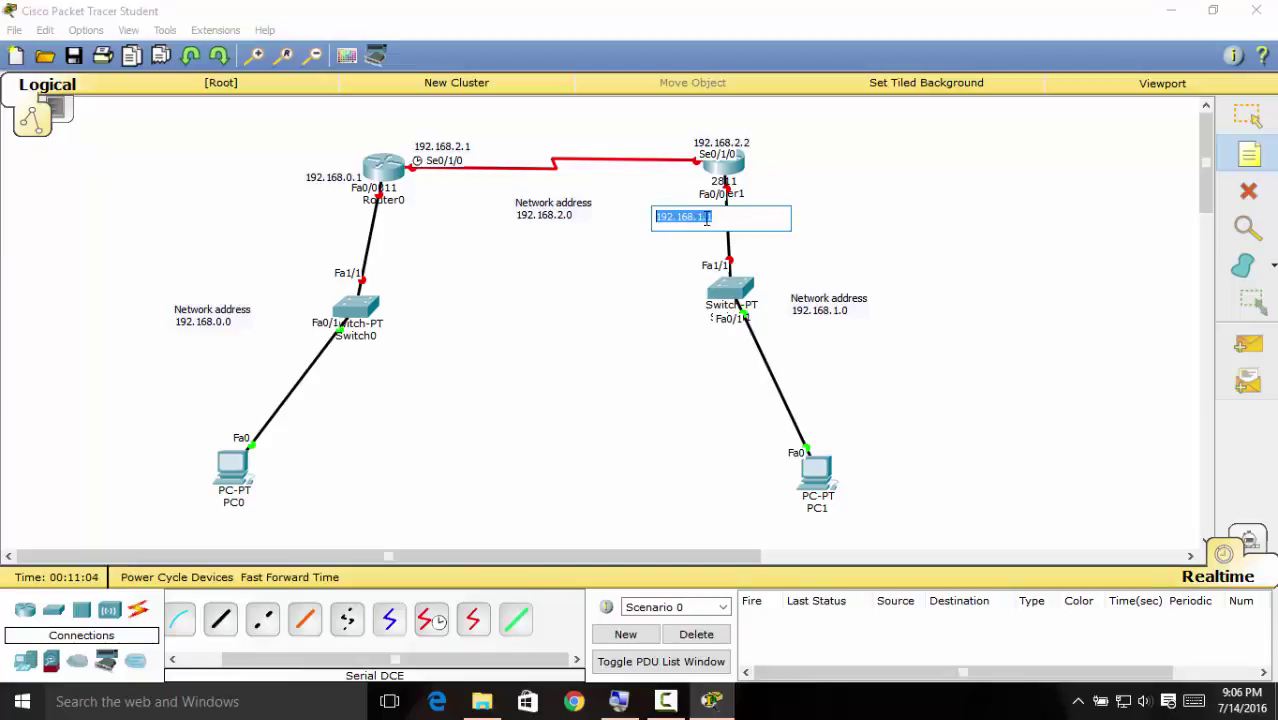
click(845, 314)
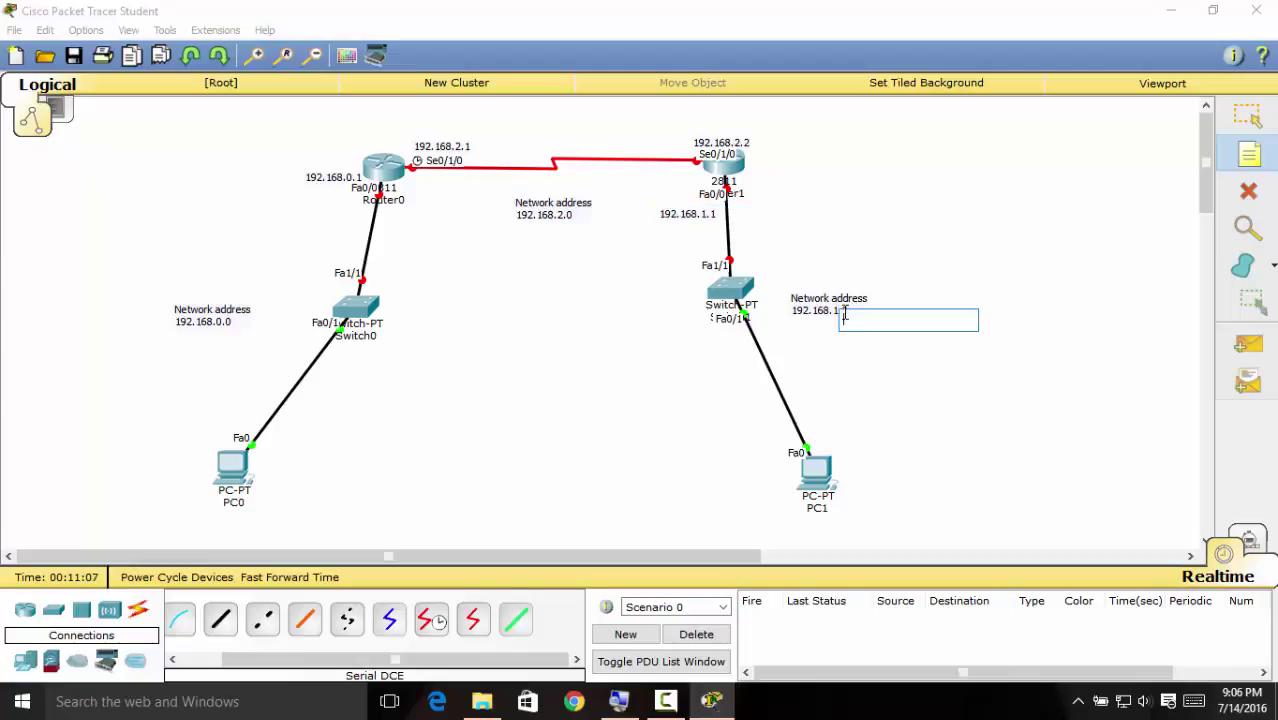
click(1247, 116)
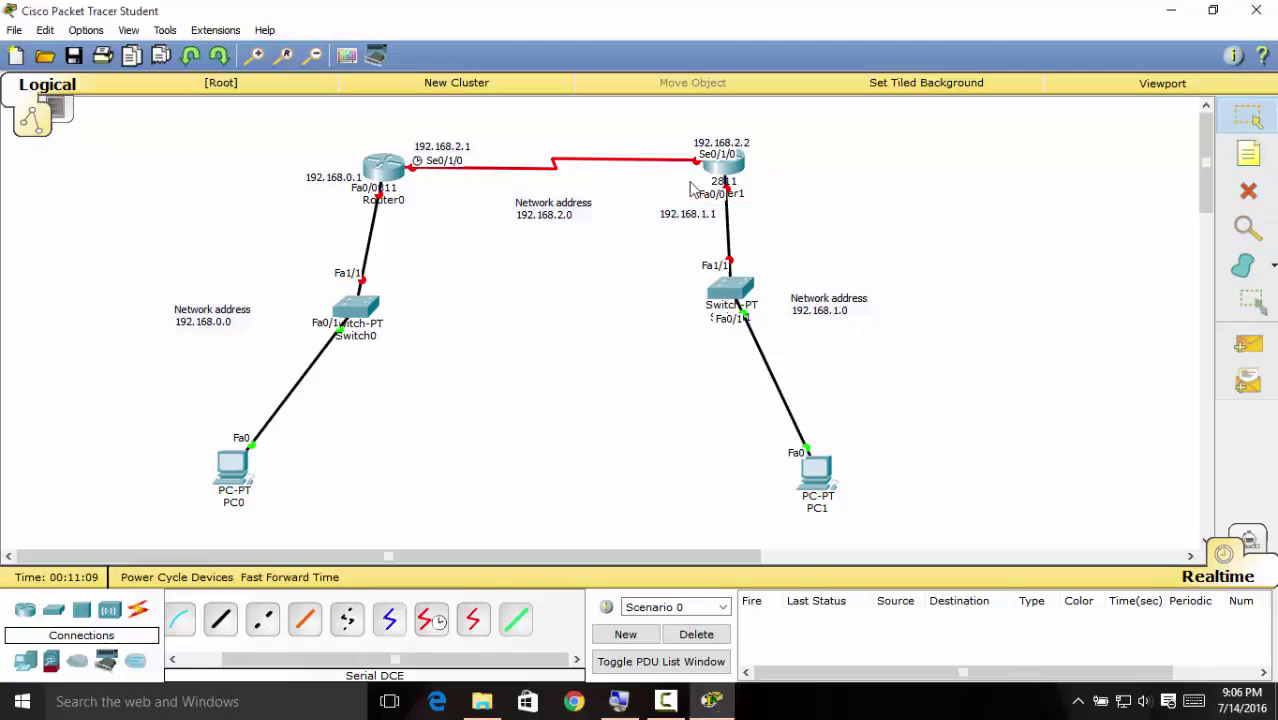
drag(693, 223, 700, 215)
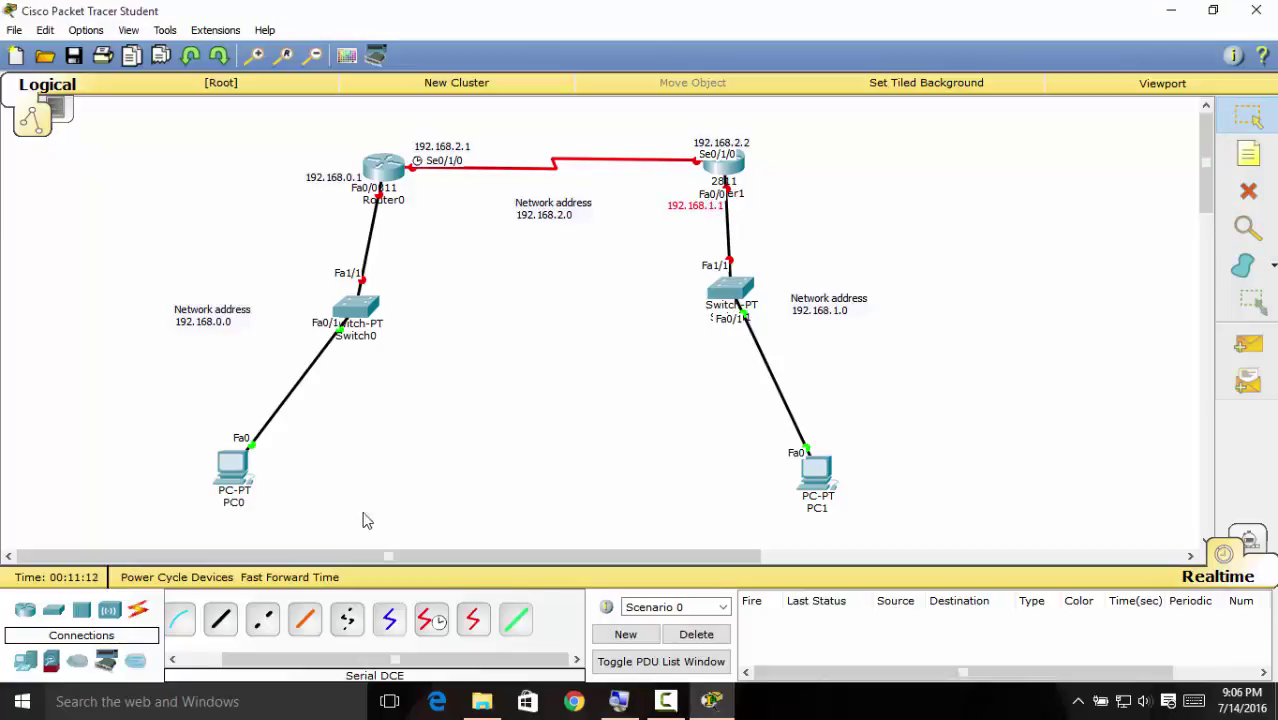
Add a note reading 192.168.0.2 under PC0.
click(1264, 151)
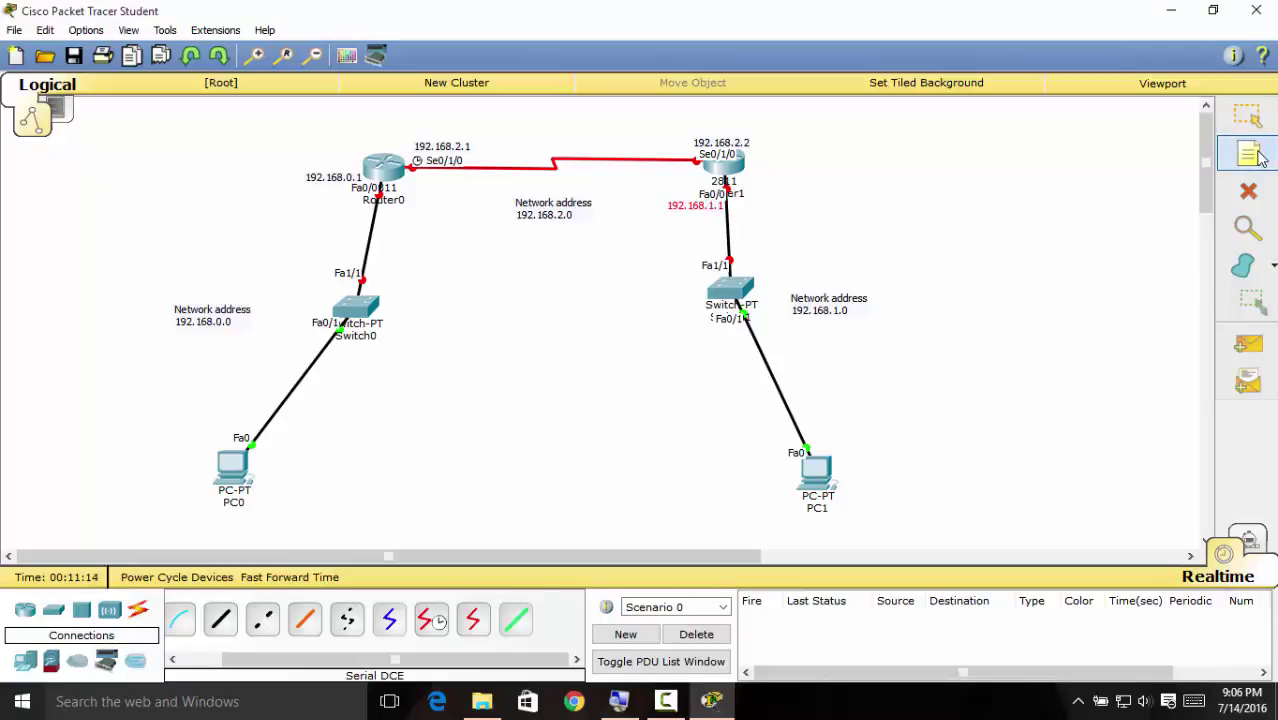
click(197, 512)
text(192.16)
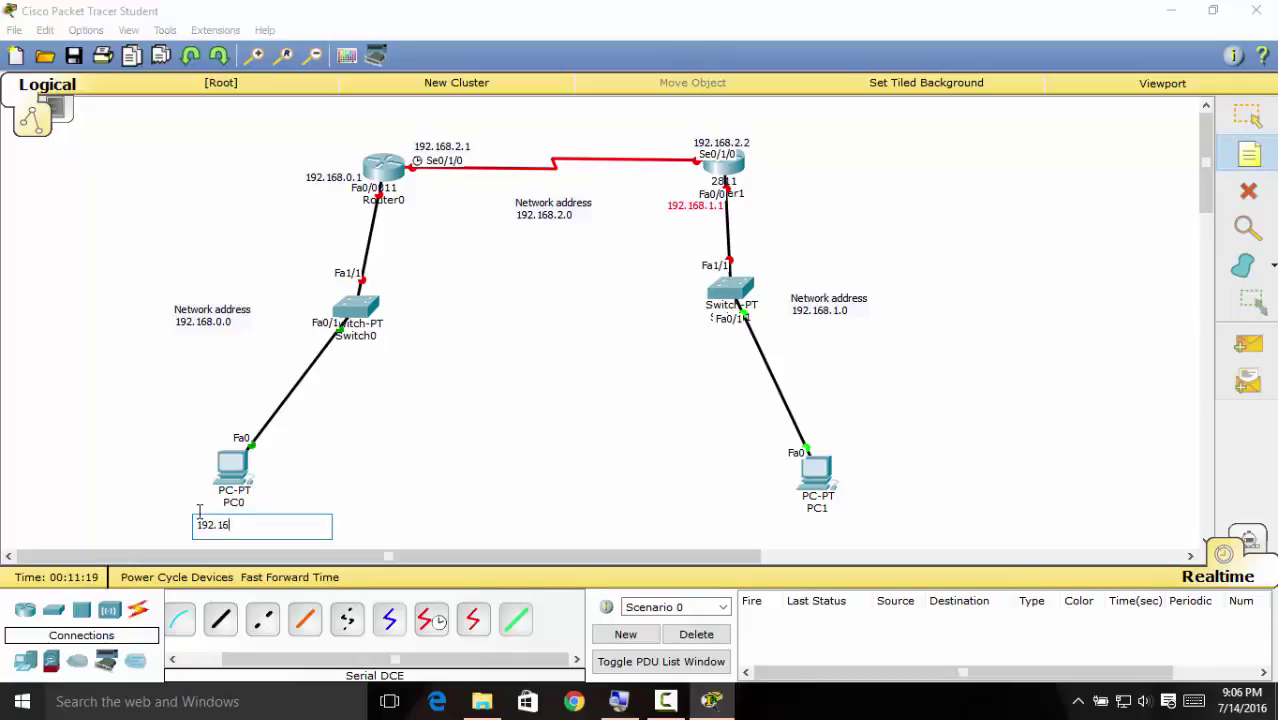
text(8.0)
key(BackSpace)
text(2)
Add a 192.168.1.2 note under PC1 and shift Router1 slightly left.
click(787, 527)
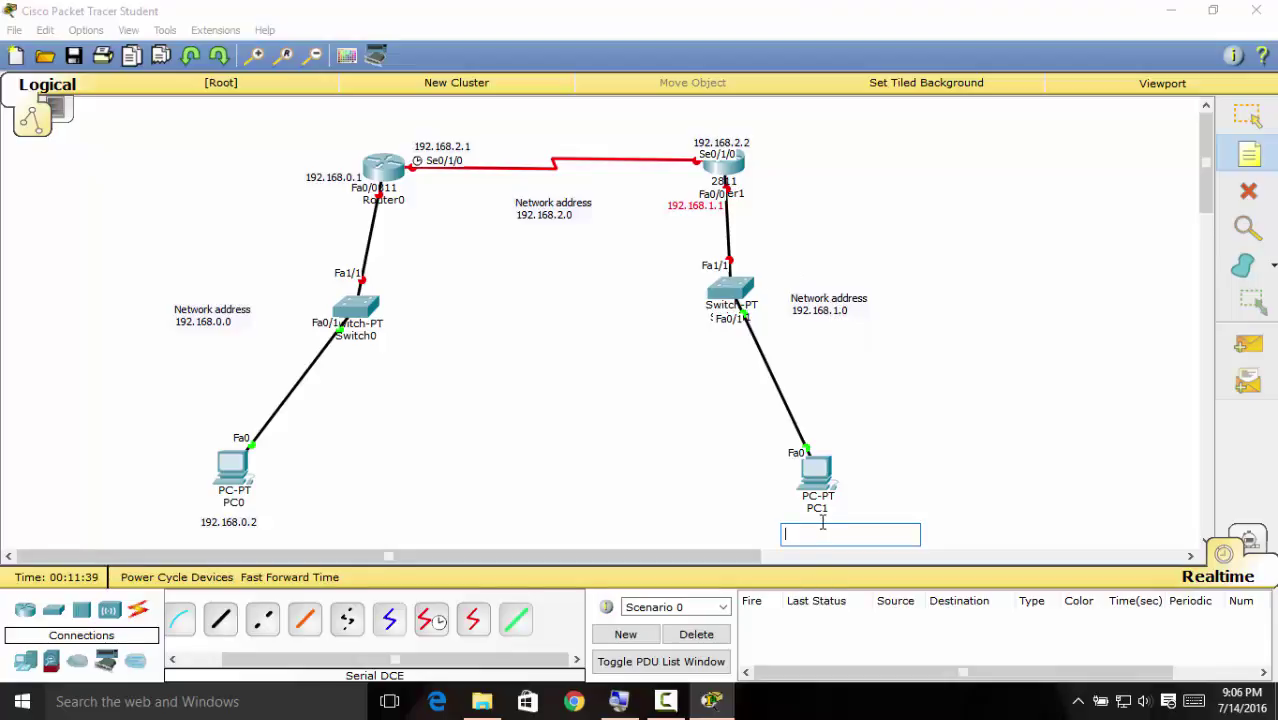
text(192.1)
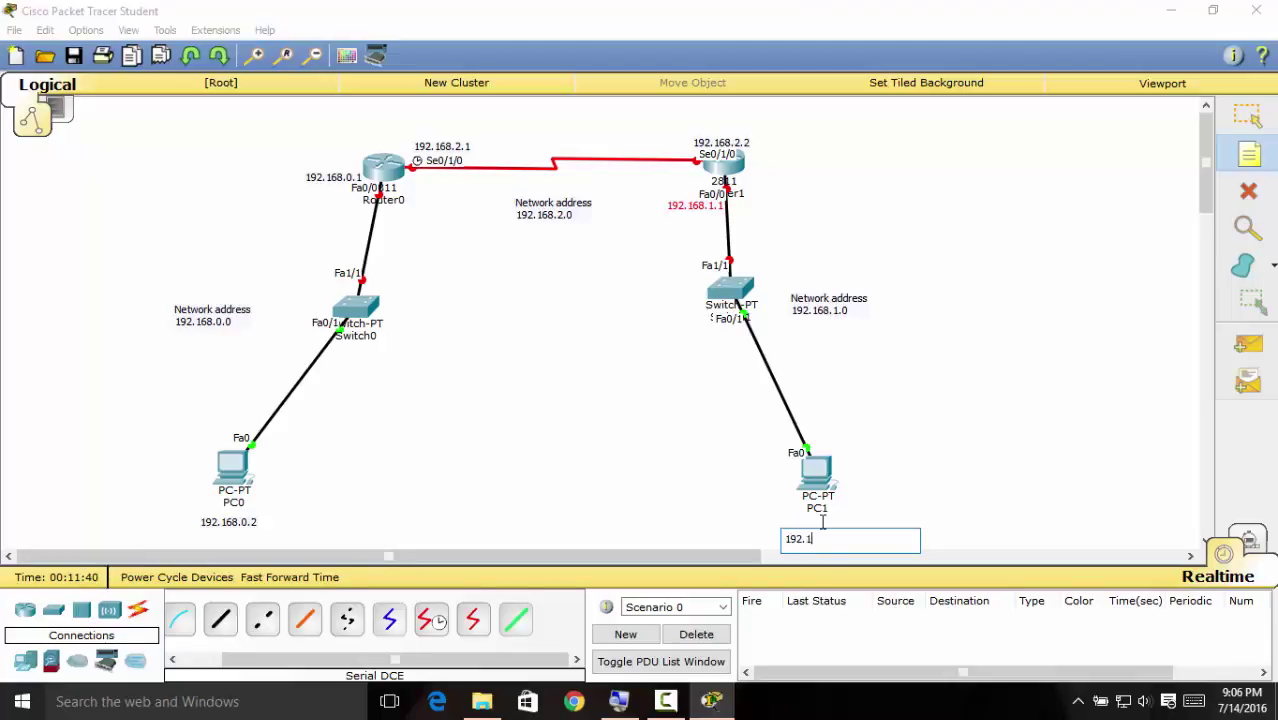
text(68.1.2)
click(701, 441)
click(1247, 116)
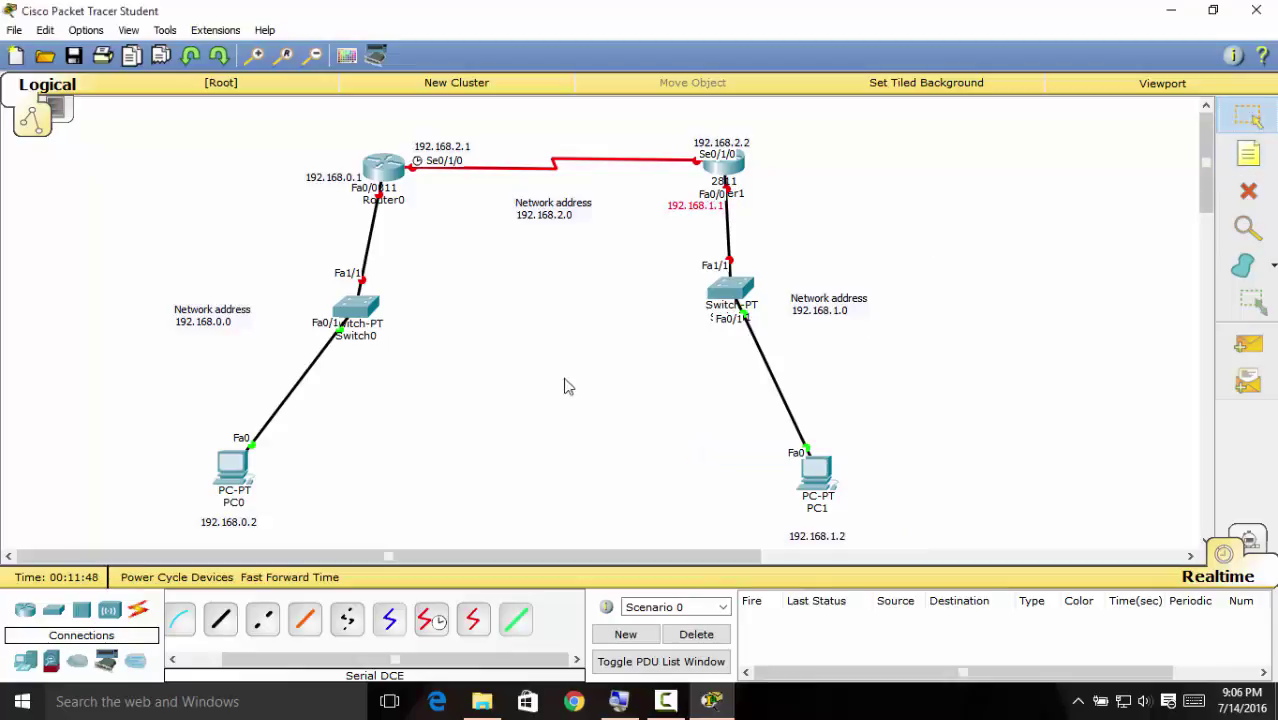
mouse_move(722, 168)
mouse_down()
mouse_move(700, 166)
mouse_move(718, 176)
mouse_up()
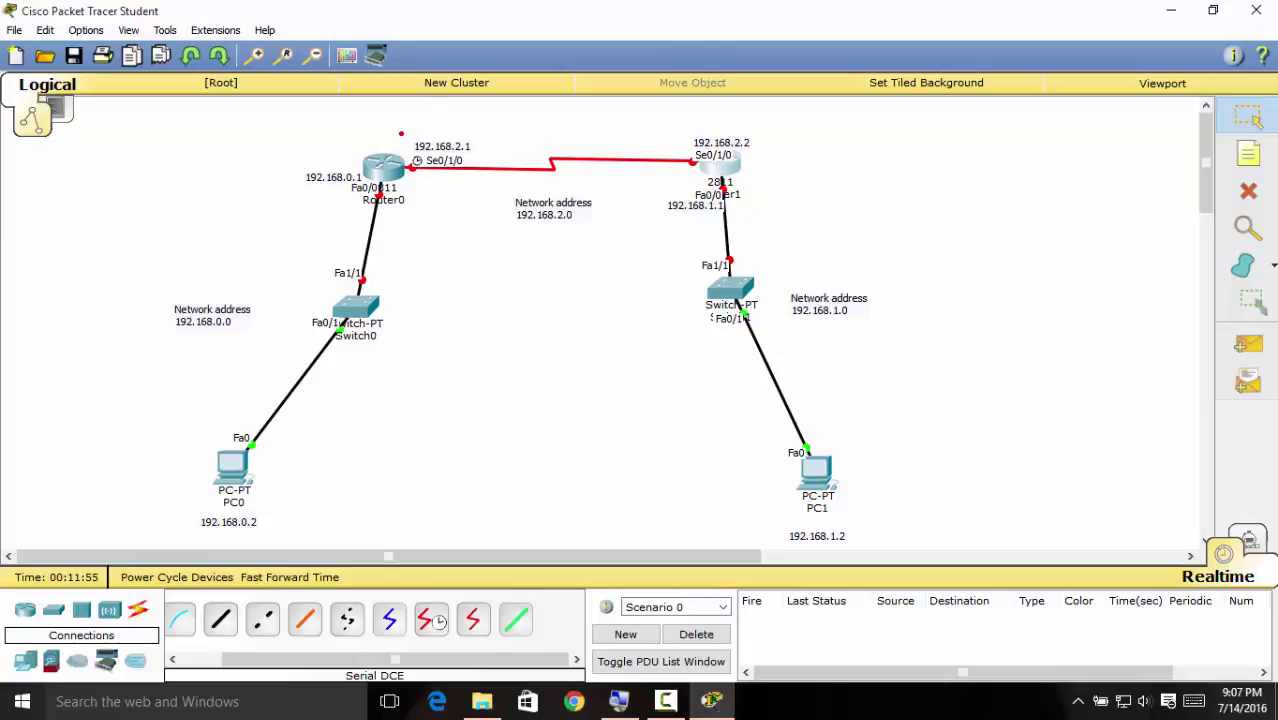
mouse_move(398, 134)
mouse_down()
mouse_move(454, 172)
mouse_move(402, 142)
mouse_up()
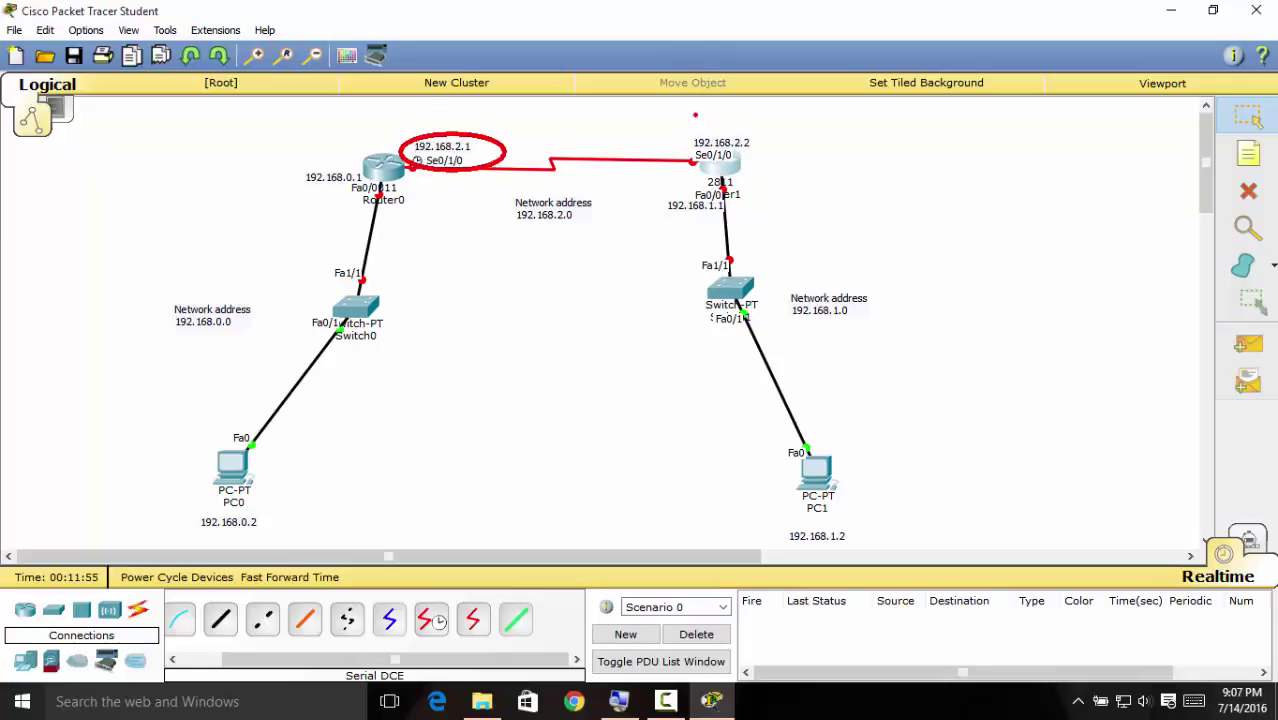
mouse_move(718, 127)
mouse_down()
mouse_move(662, 150)
mouse_move(748, 150)
mouse_move(738, 170)
mouse_up()
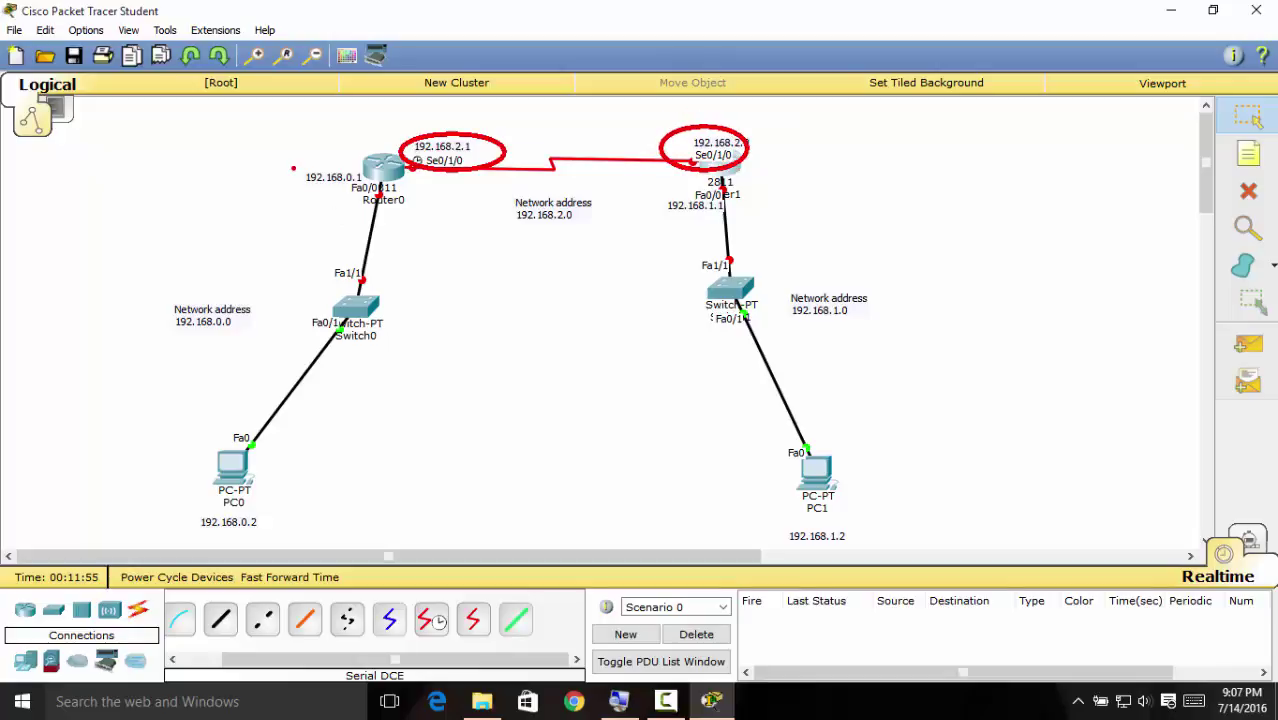
mouse_move(297, 165)
mouse_down()
mouse_move(404, 168)
mouse_move(362, 164)
mouse_up()
mouse_move(552, 197)
mouse_down()
mouse_move(516, 200)
mouse_move(532, 204)
mouse_up()
mouse_move(692, 188)
mouse_down()
mouse_move(690, 210)
mouse_move(724, 185)
mouse_up()
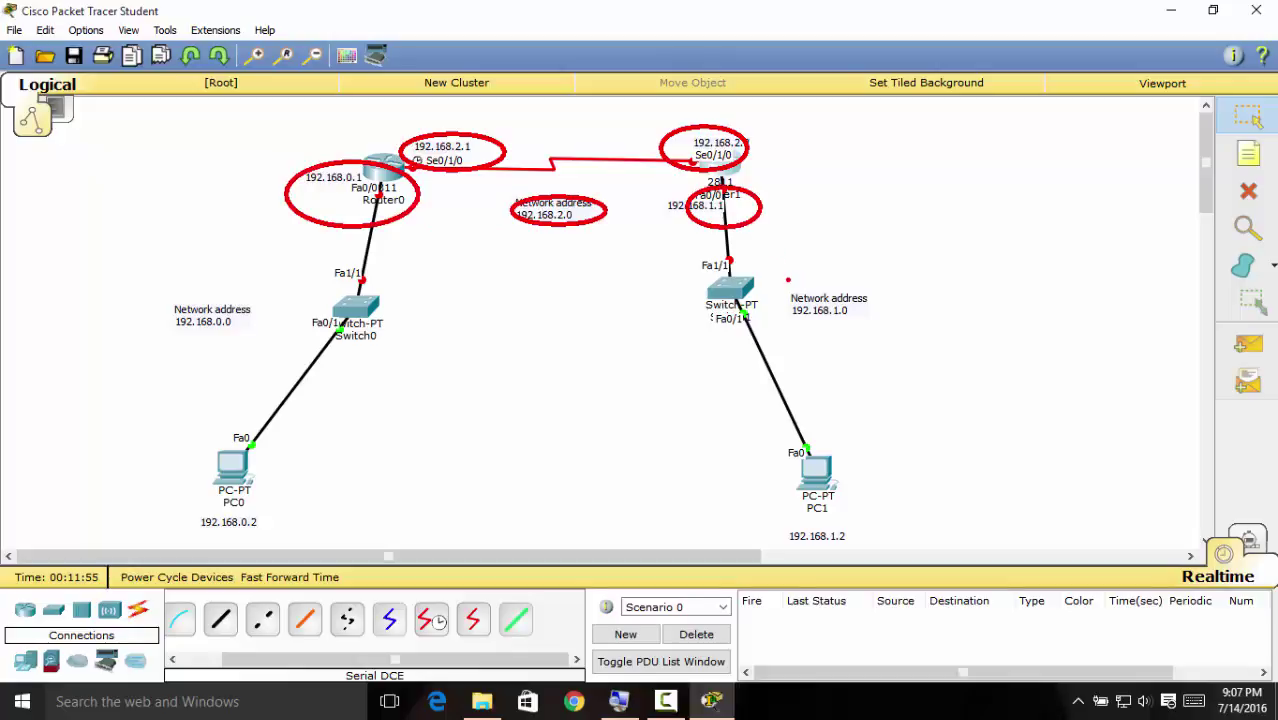
mouse_move(786, 281)
mouse_down()
mouse_move(838, 322)
mouse_move(790, 292)
mouse_up()
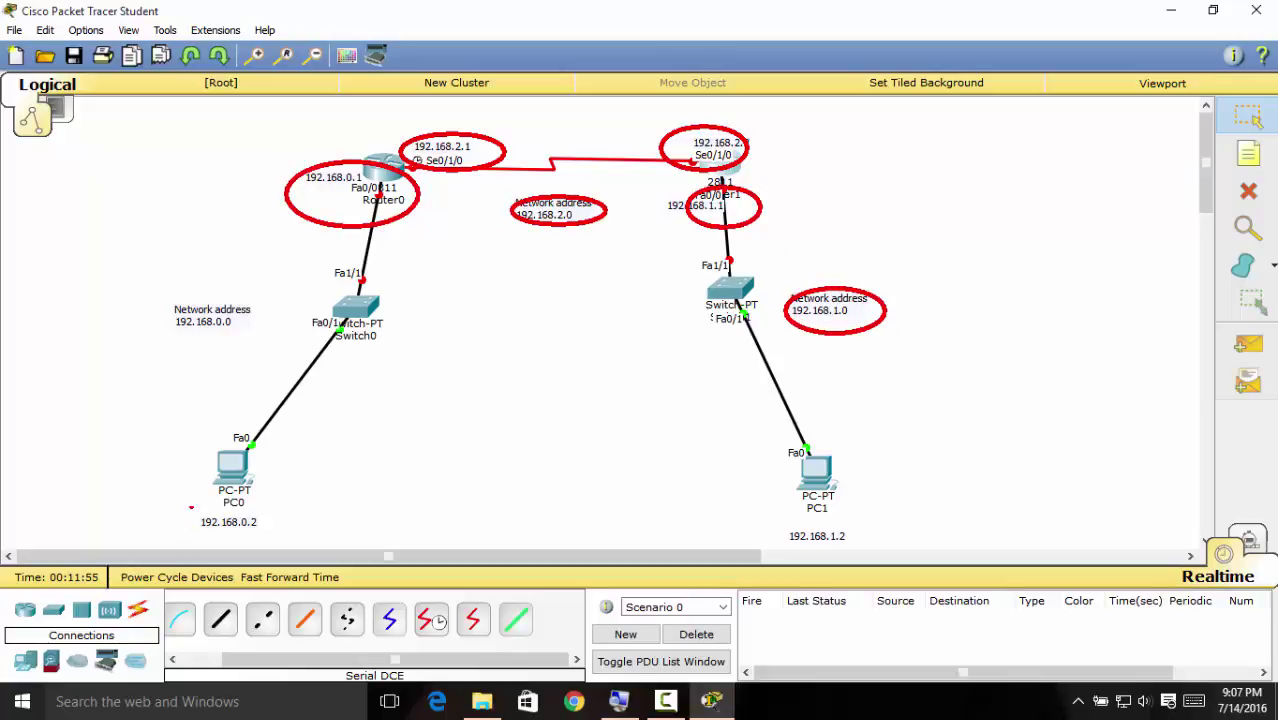
mouse_move(190, 507)
mouse_down()
mouse_move(320, 505)
mouse_move(236, 490)
mouse_up()
drag(772, 478, 800, 472)
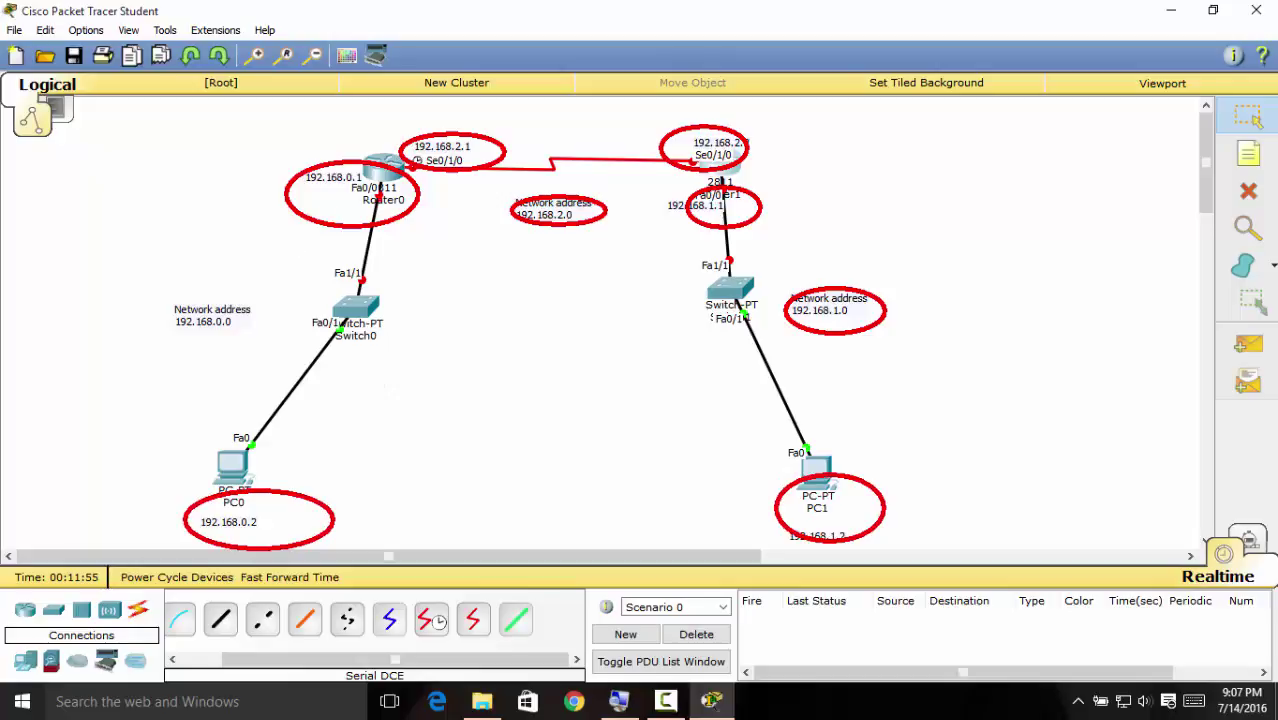
mouse_move(335, 272)
mouse_down()
mouse_move(358, 280)
mouse_move(324, 284)
mouse_up()
mouse_move(664, 276)
mouse_down()
mouse_move(738, 270)
mouse_move(670, 285)
mouse_move(728, 277)
mouse_up()
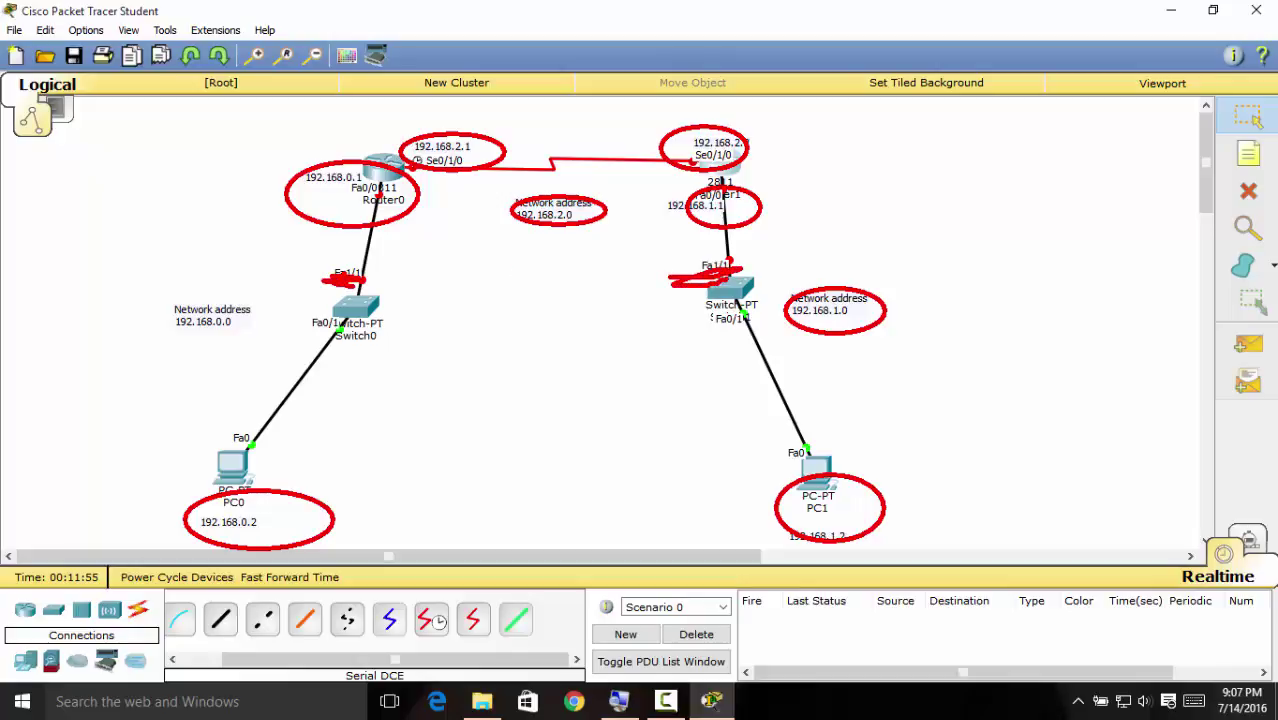
key(Escape)
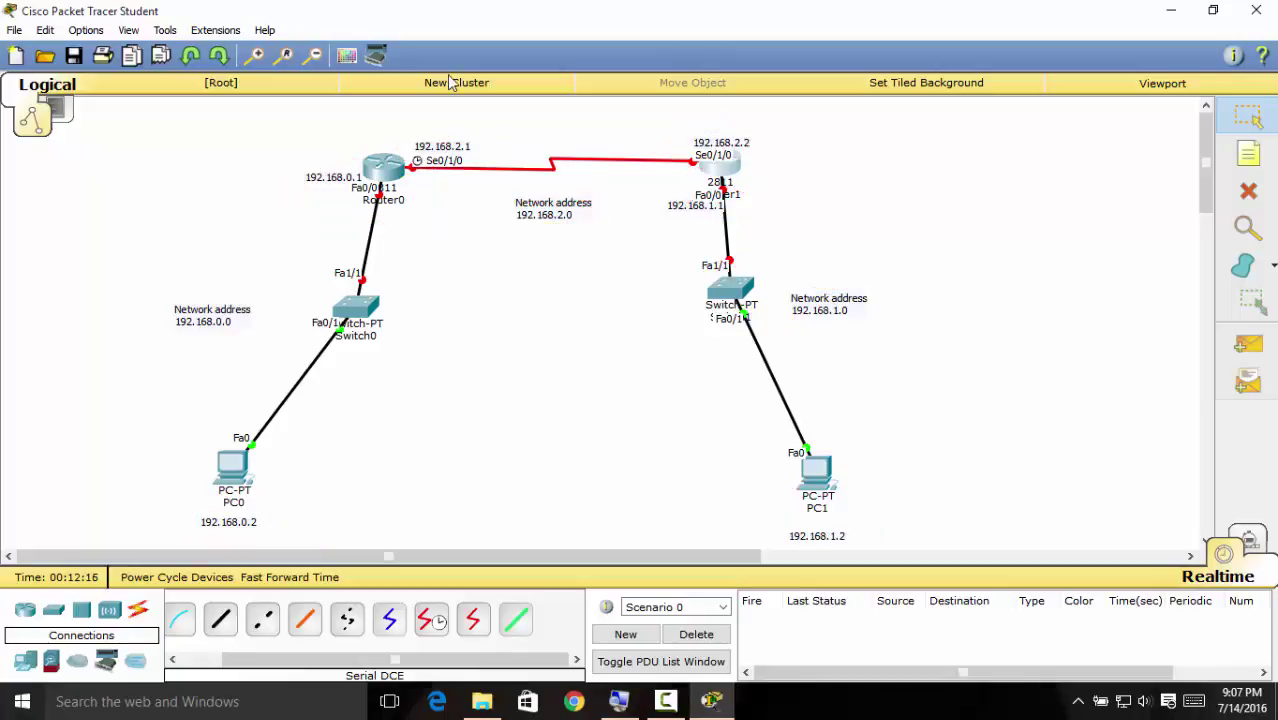